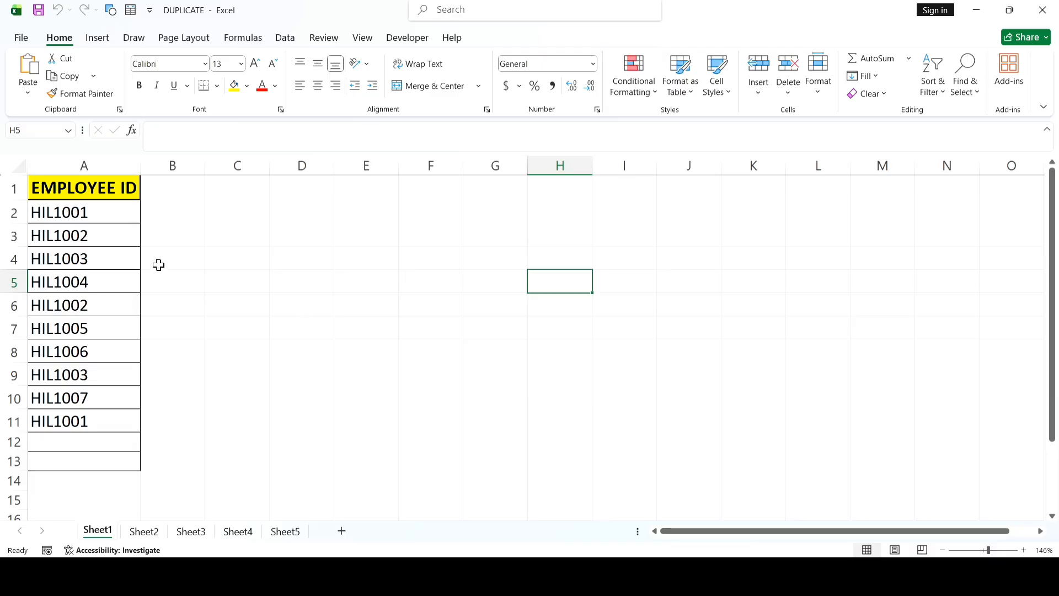
Step: Highlight the duplicate employee IDs in A2:A11 with Light Red Fill with Dark Red Text using conditional formatting
left_click_drag(104, 218, 101, 423)
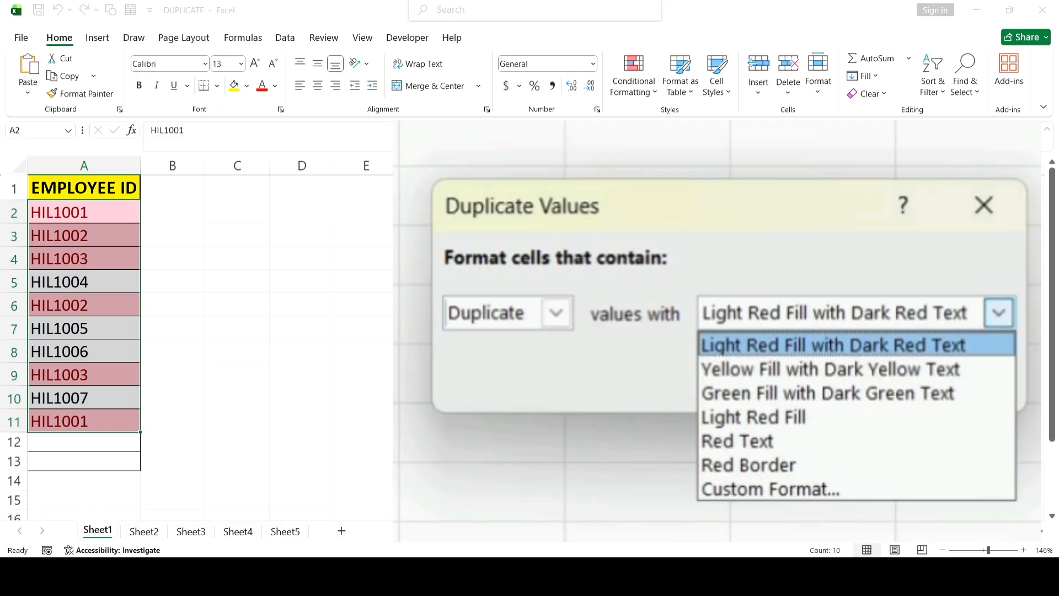
key("Down")
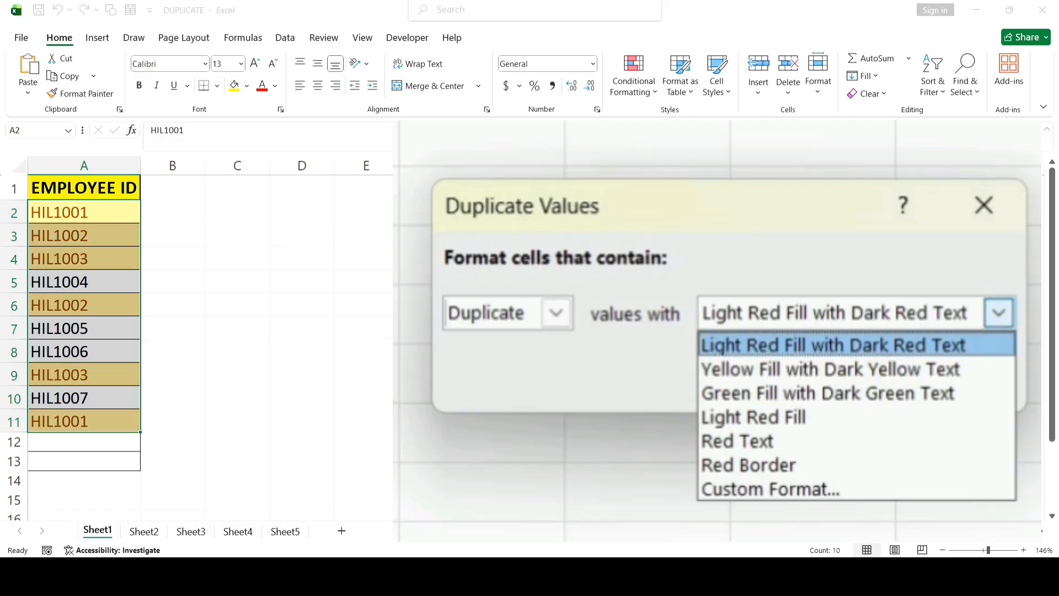
key("Up")
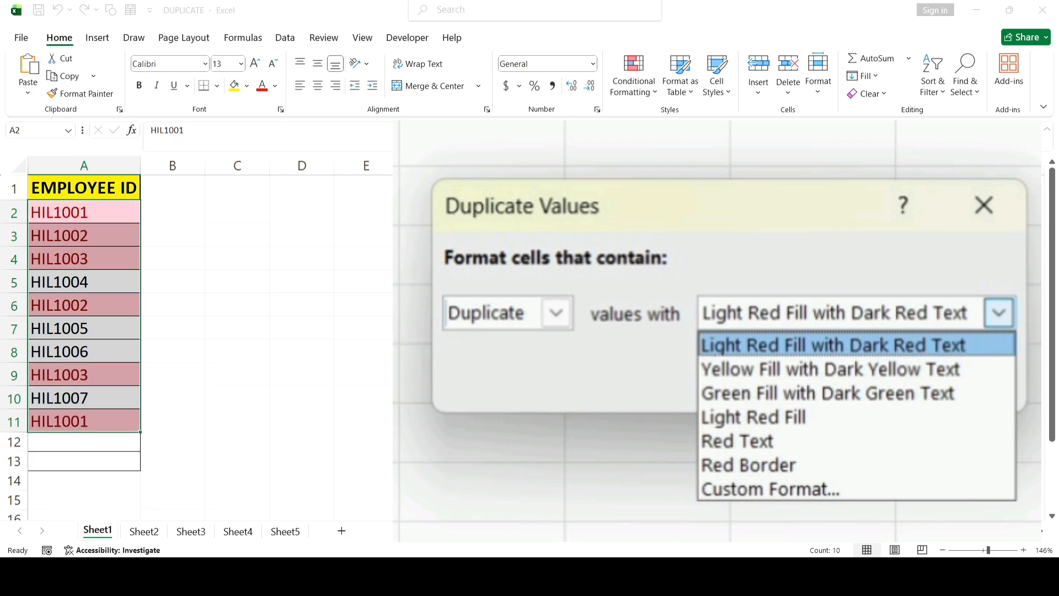
key("Return")
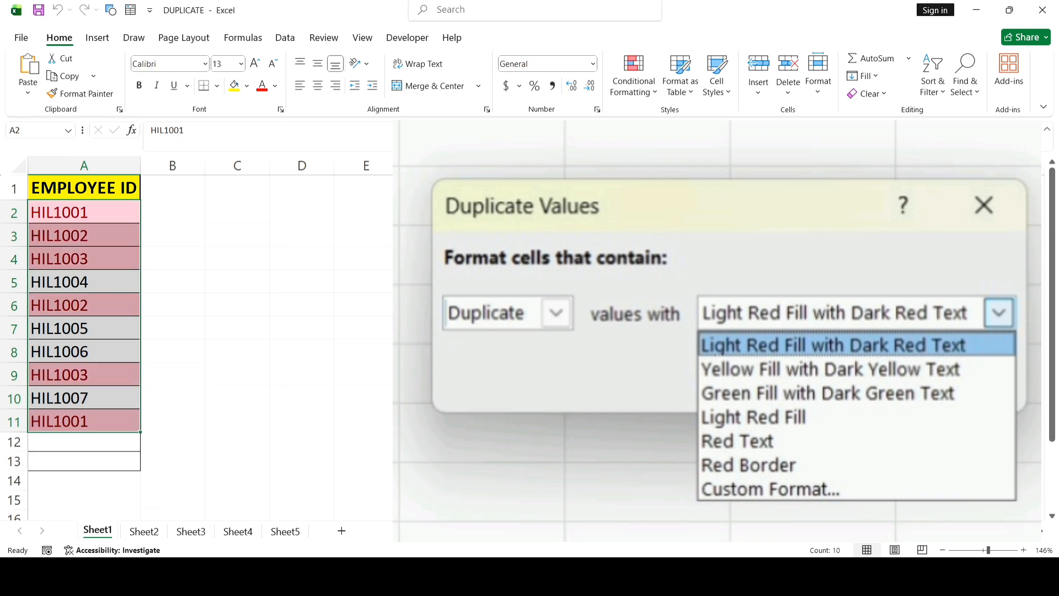
left_click(388, 285)
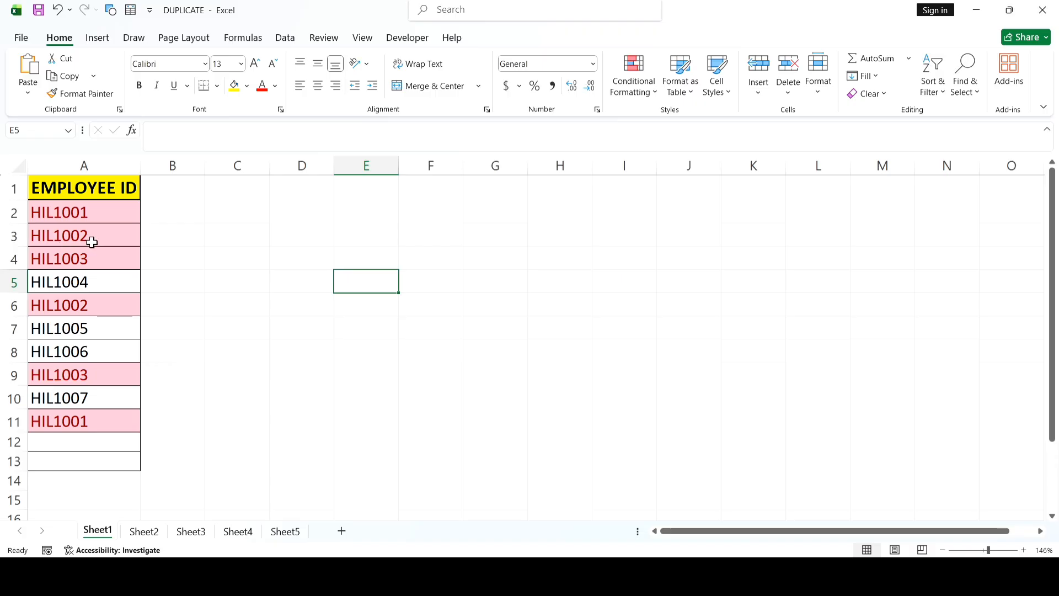
left_click(100, 215)
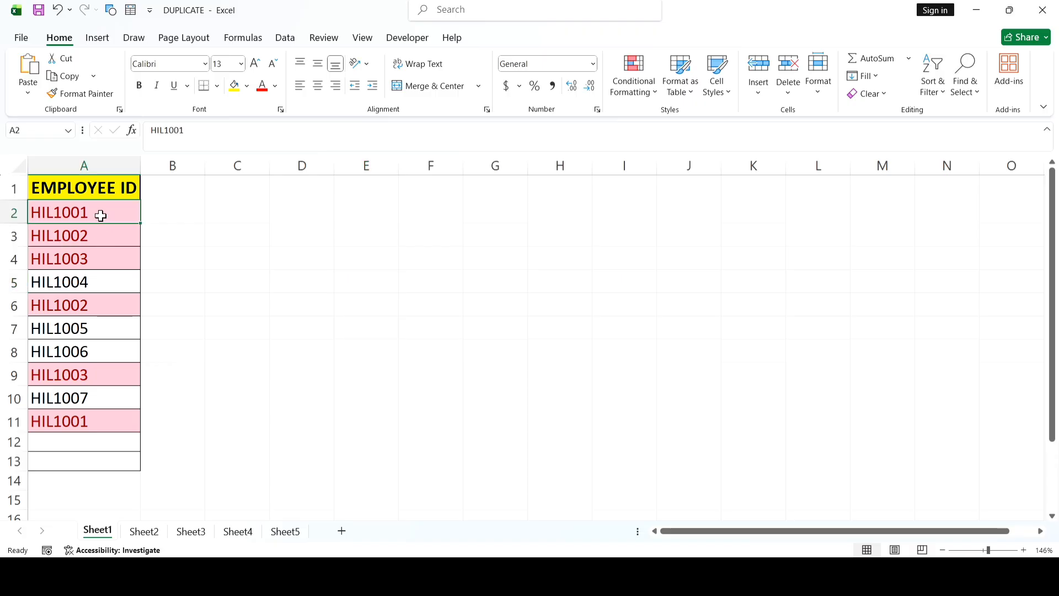
left_click(58, 417)
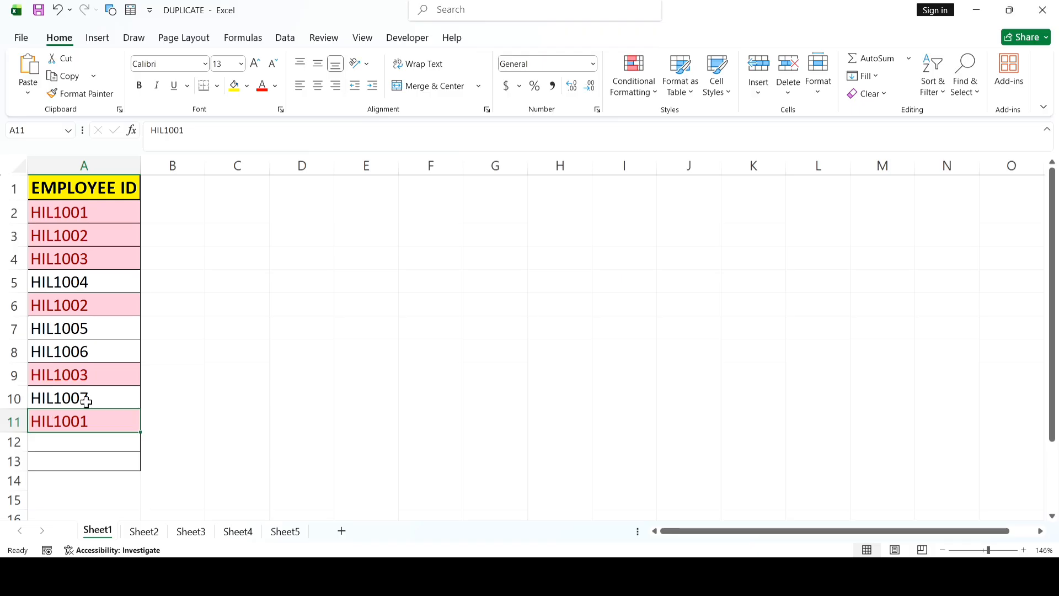
left_click(114, 307)
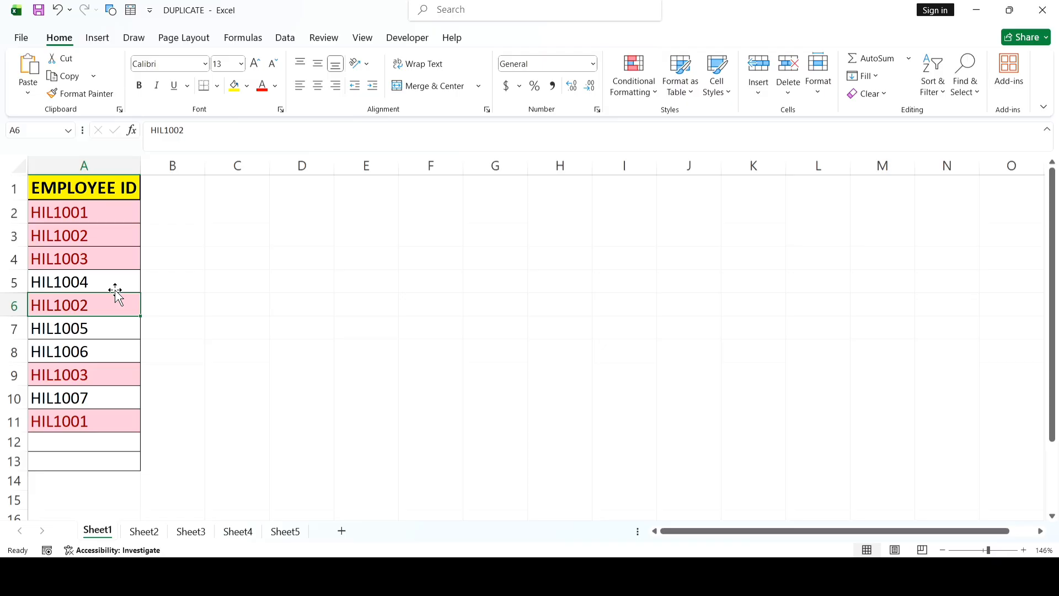
left_click(188, 325)
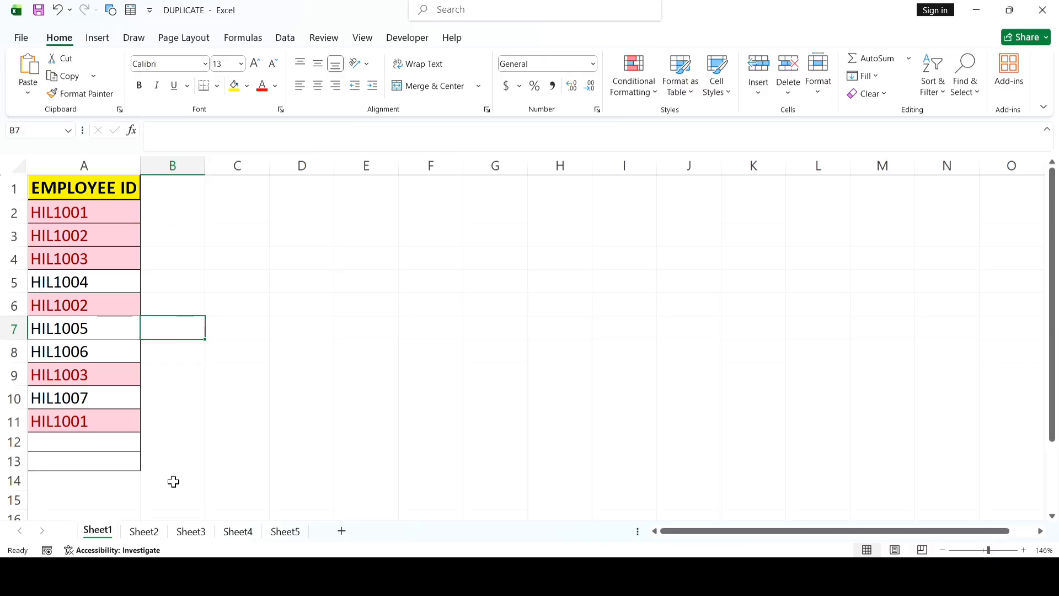
Step: On Sheet2, enter the formula =COUNTIF(A:A,A2) in cell B2 to count each name's occurrences
left_click(142, 531)
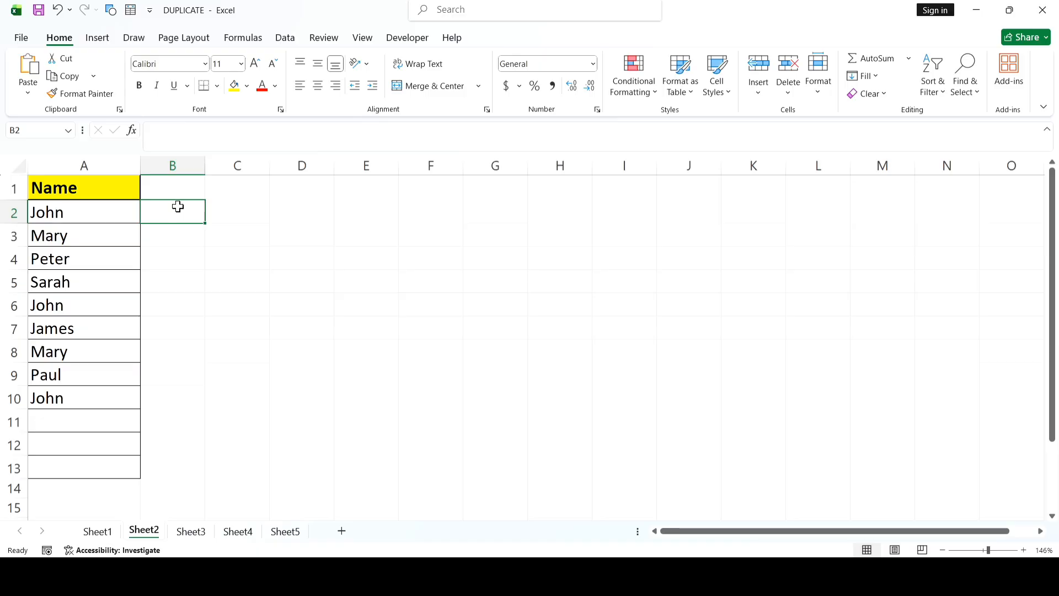
type("=c")
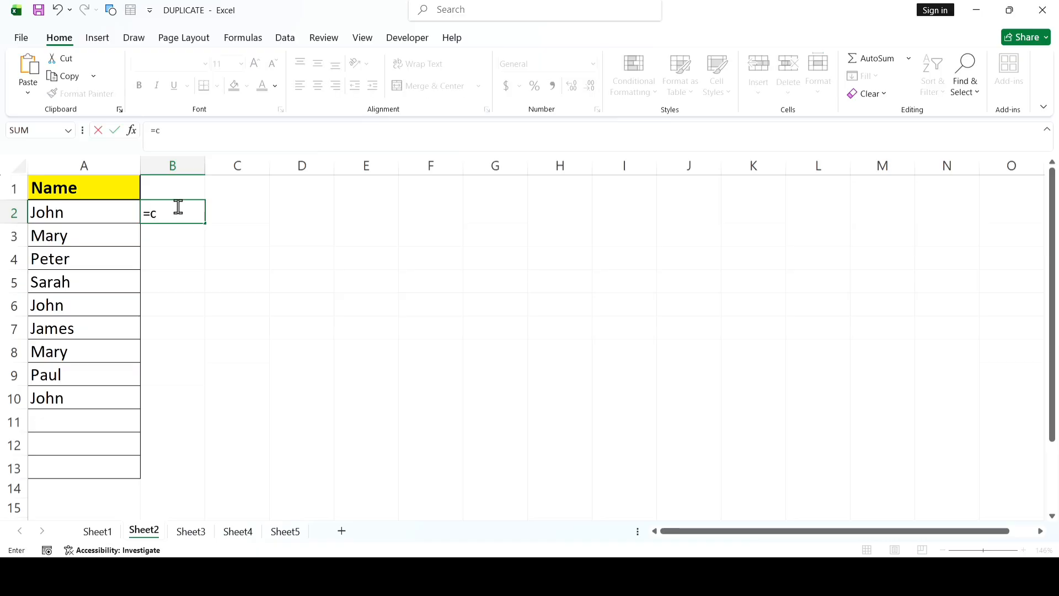
type("ountif")
key("Tab")
type("A:A")
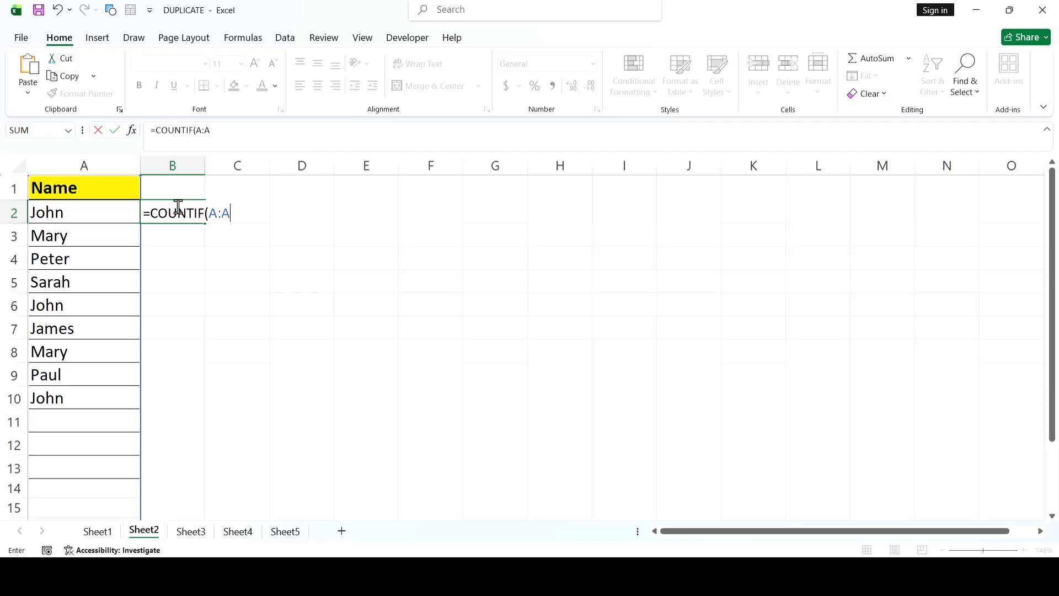
type(",")
left_click(75, 215)
type(")")
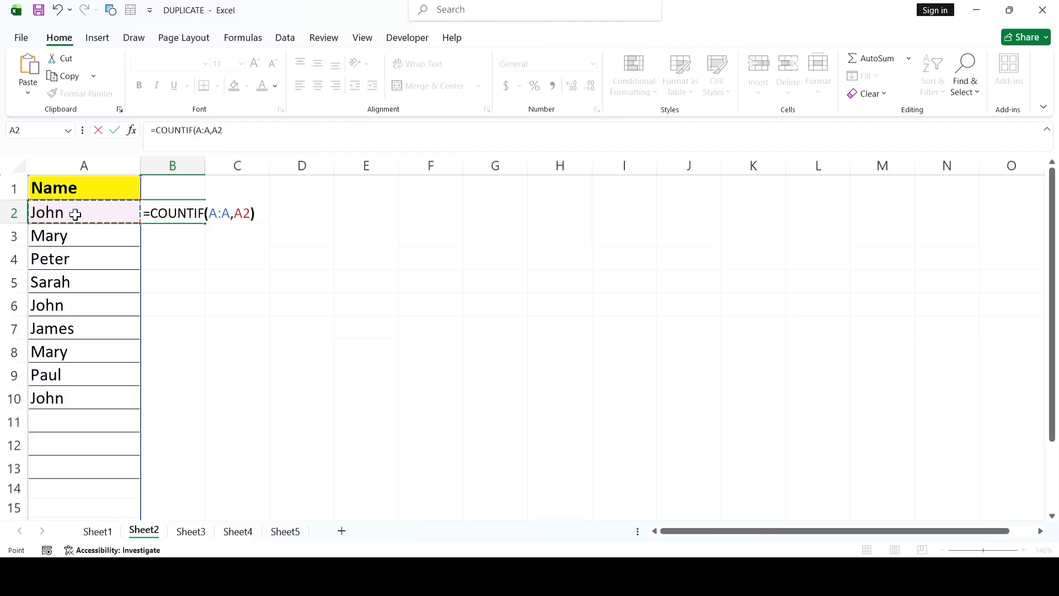
key("Return")
Step: Fill the COUNTIF formula from B2 down to B10
left_click(175, 209)
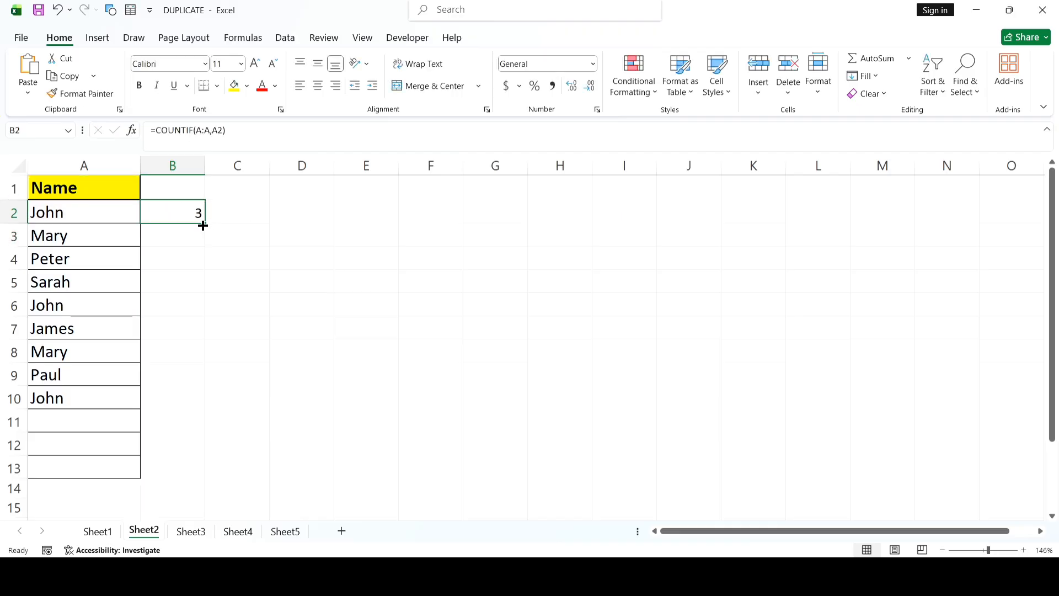
left_click_drag(202, 225, 182, 404)
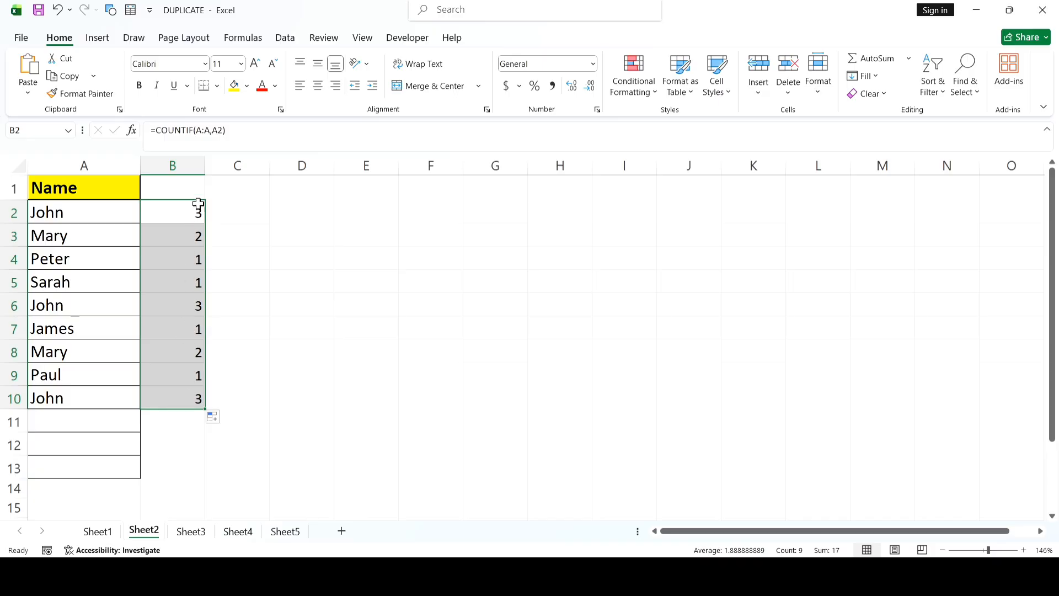
left_click(218, 204)
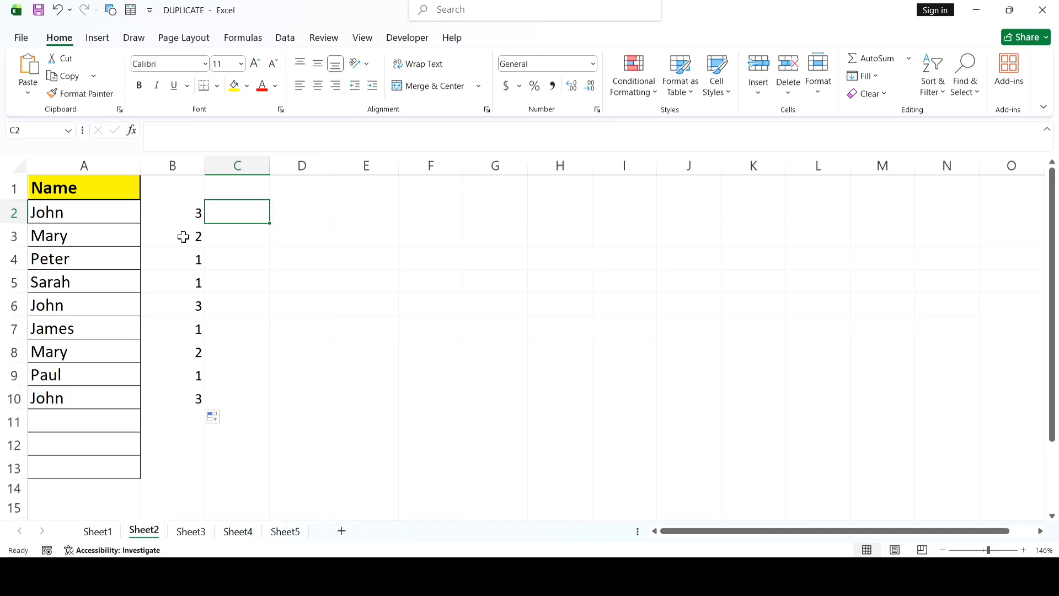
left_click(81, 214)
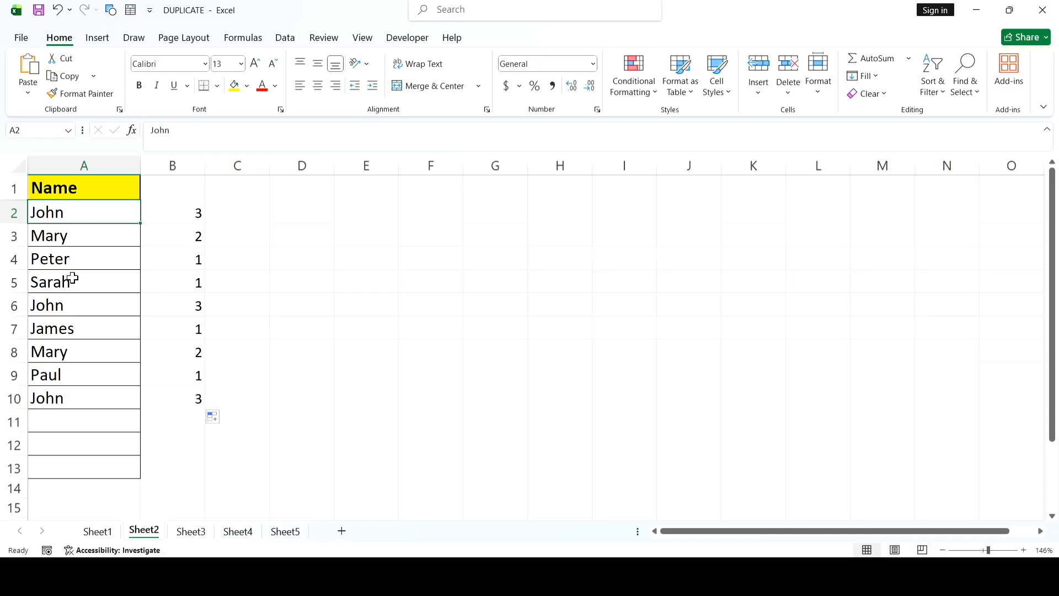
left_click(70, 306)
left_click(71, 399)
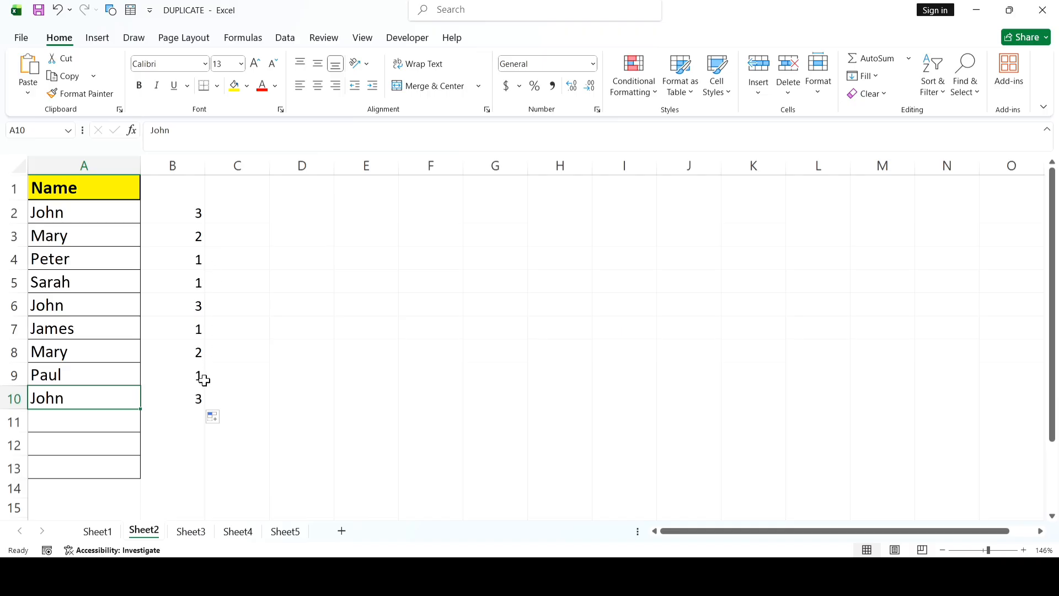
Step: Enter the formula =COUNTIF(A:A,A2)>1 in cell C2 to test whether the name is duplicated
left_click(222, 207)
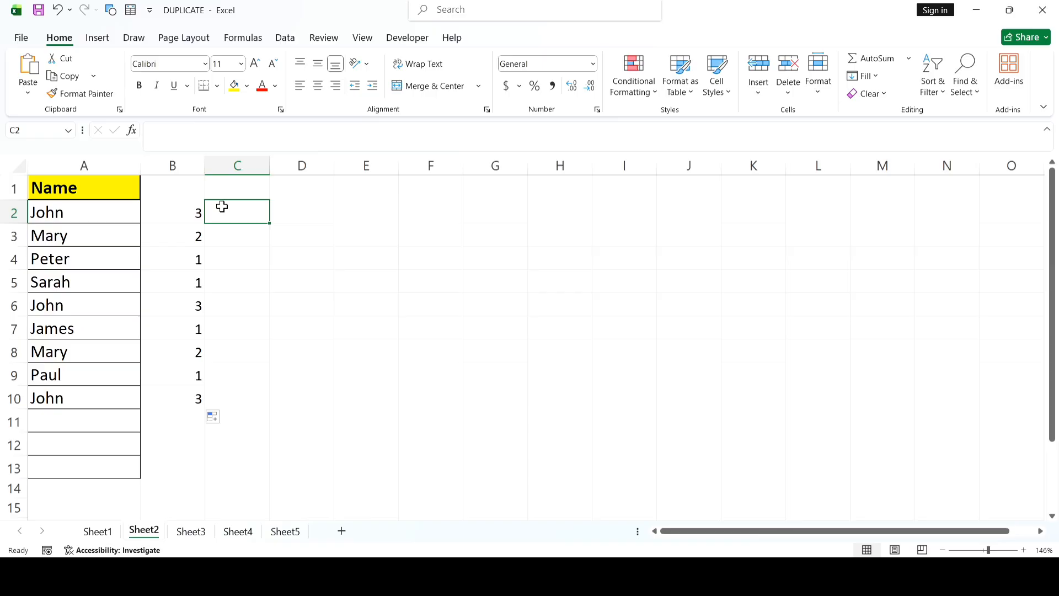
type("=C")
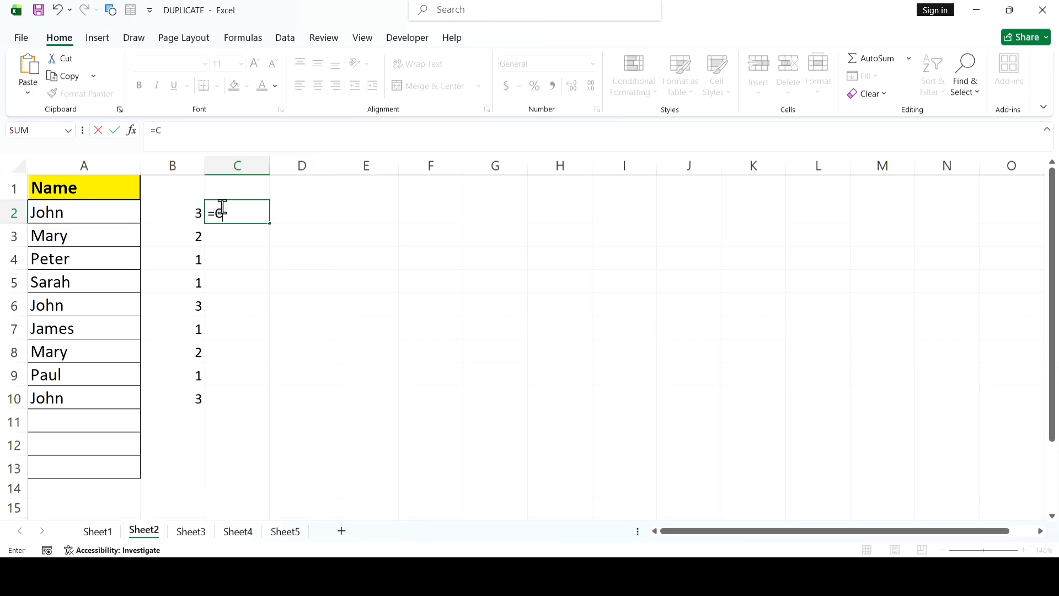
type("OUNTIF")
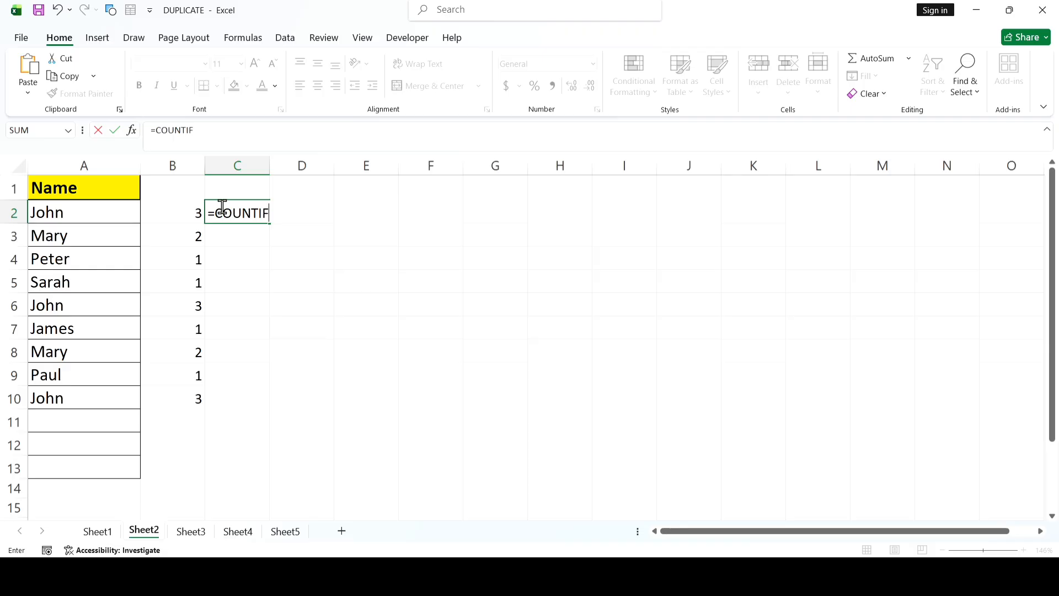
type("(A:A")
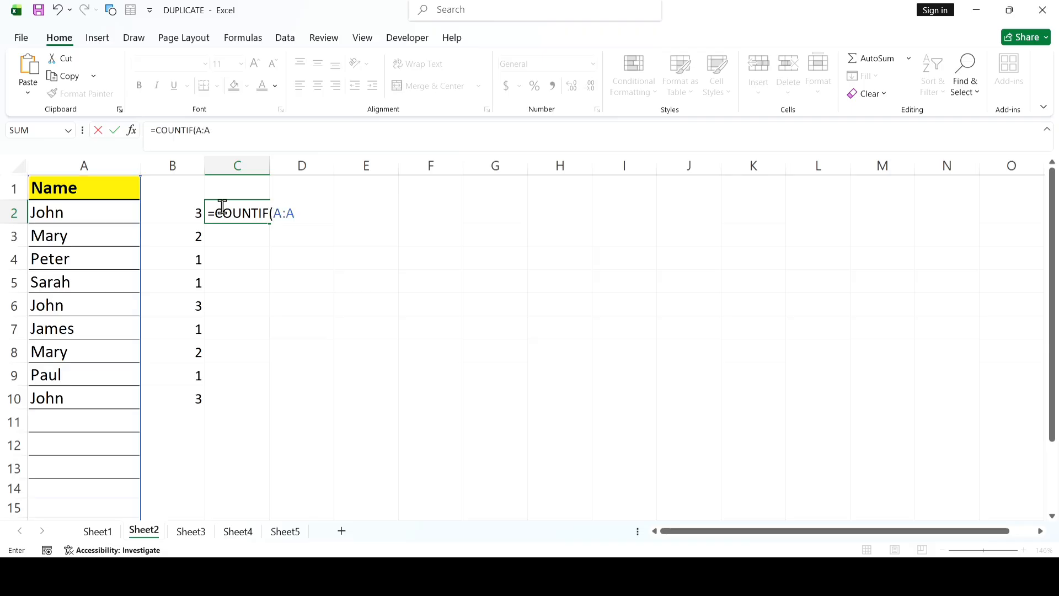
type(",")
left_click(93, 212)
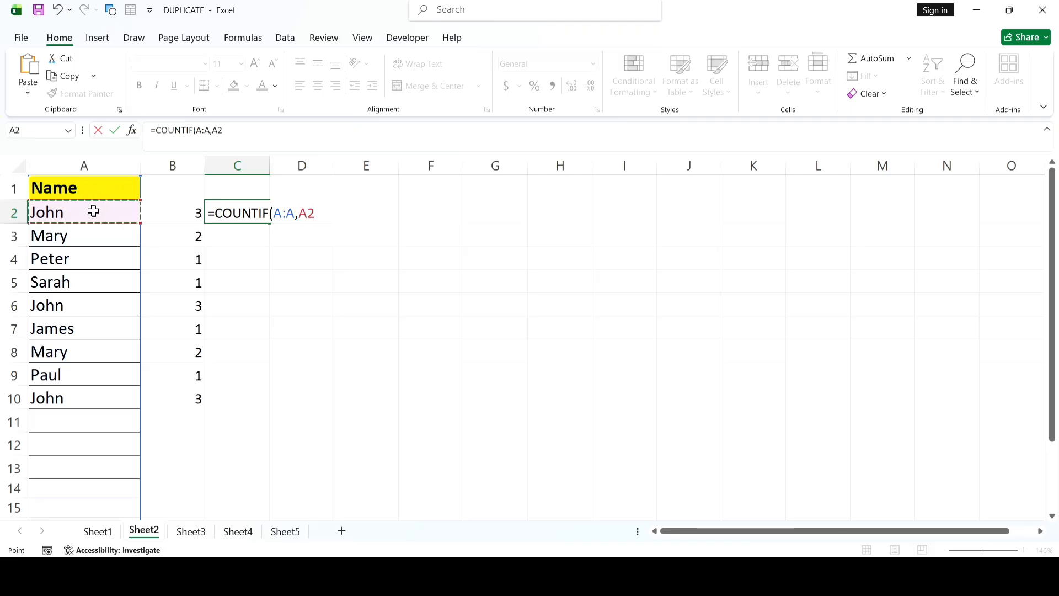
type(")>")
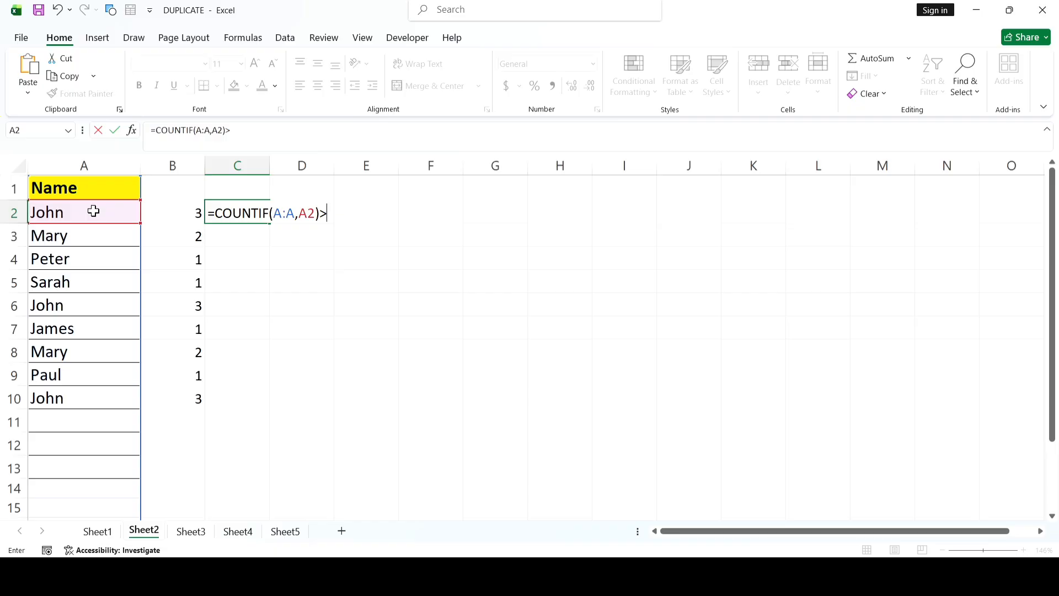
type("1")
key("Return")
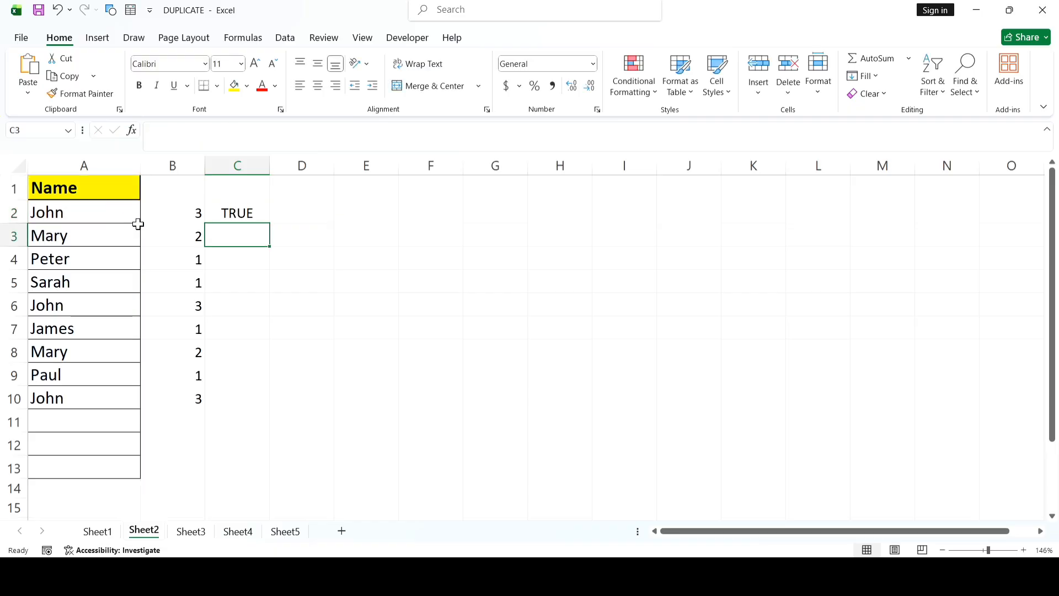
Step: Fill the duplicate test formula from C2 down to C10
left_click(229, 212)
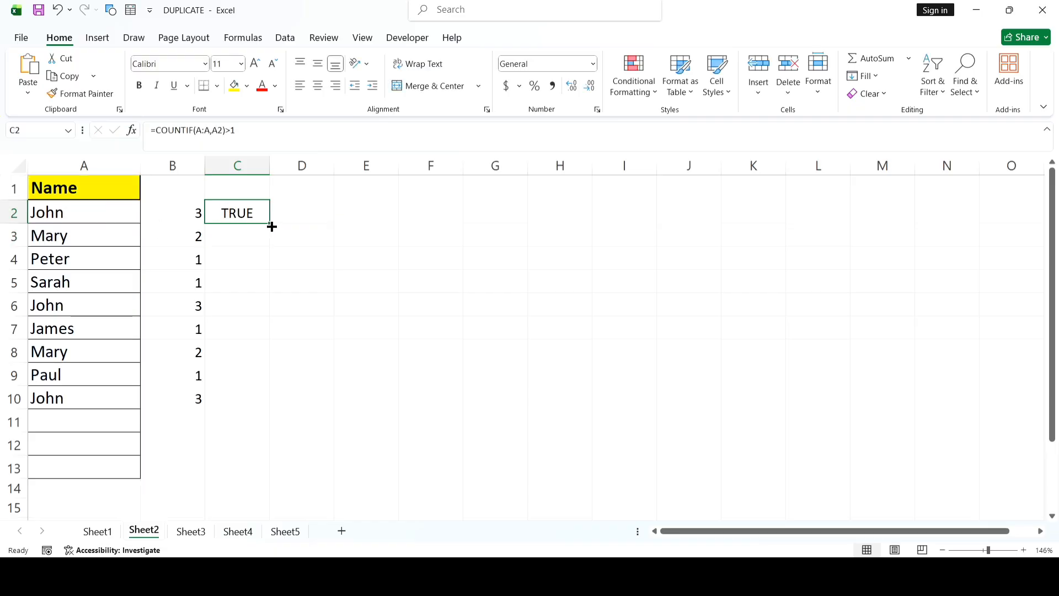
left_click_drag(270, 223, 263, 403)
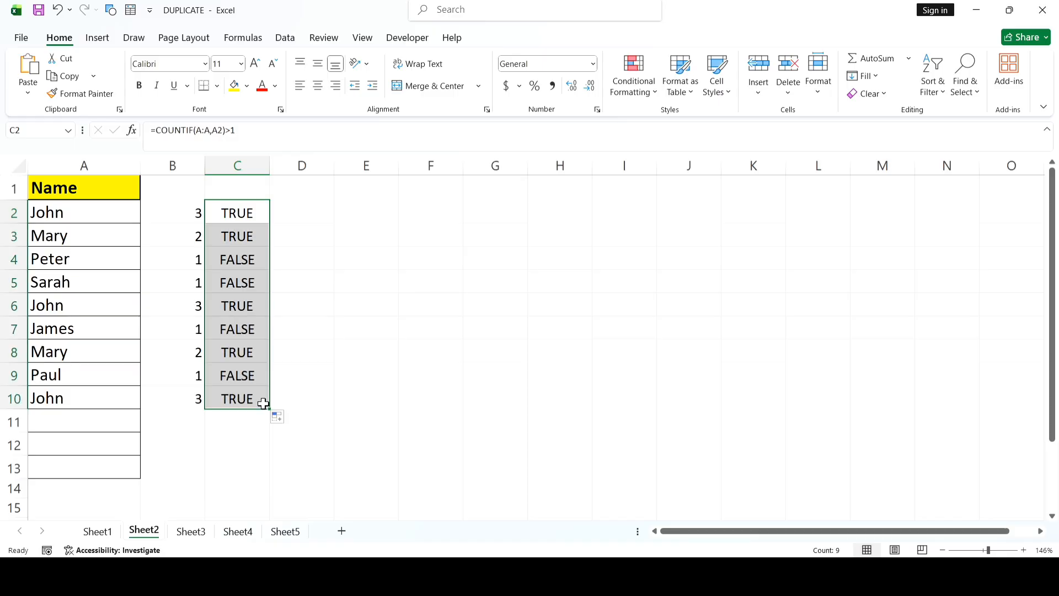
left_click(242, 214)
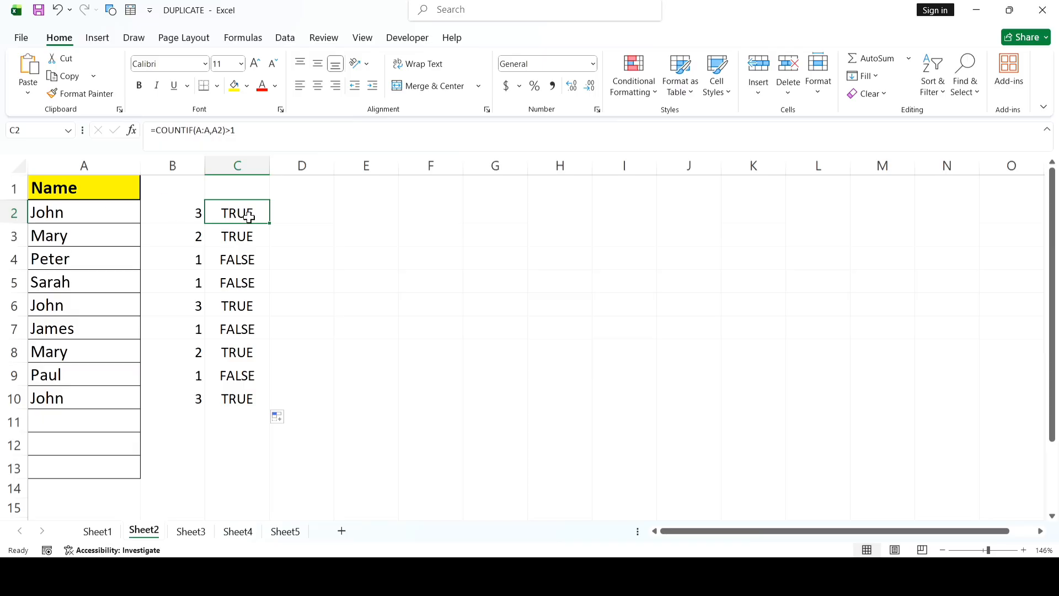
left_click(241, 261)
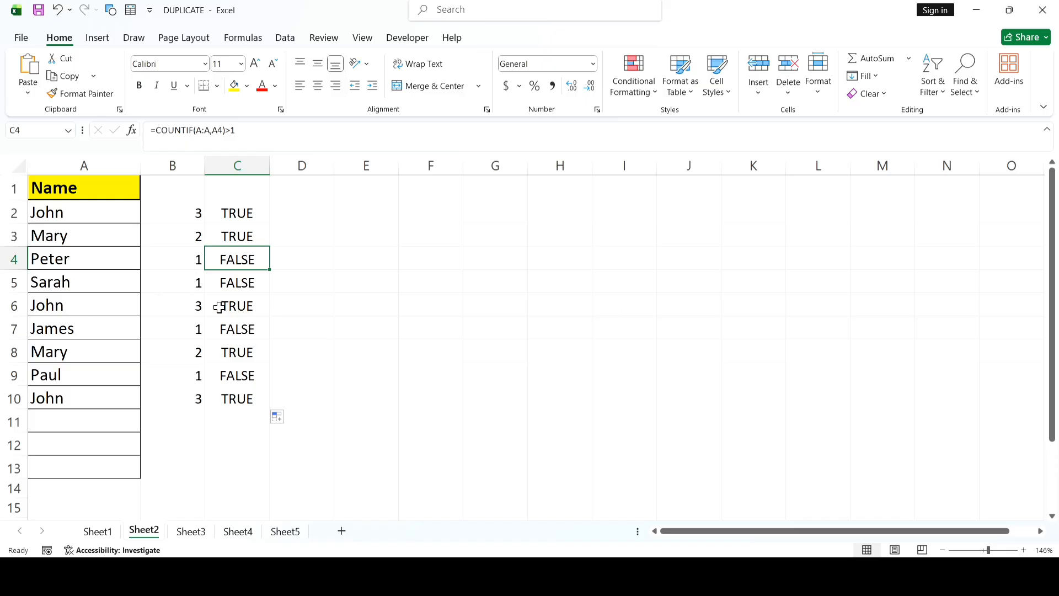
left_click(240, 311)
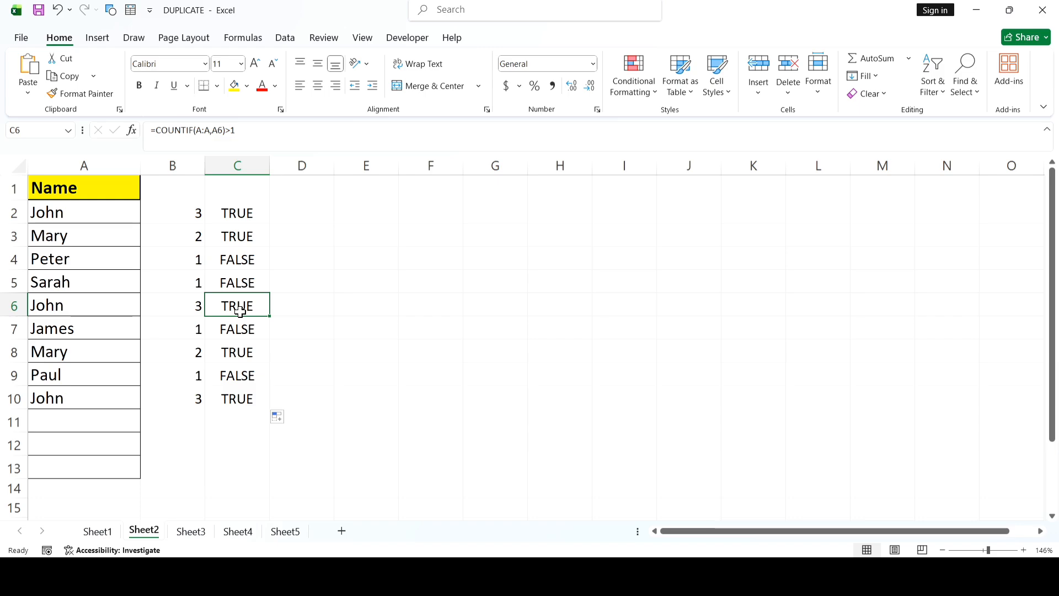
Step: On Sheet3, apply a conditional format with red font colour to the duplicate invoice numbers in A2:A8
left_click(191, 534)
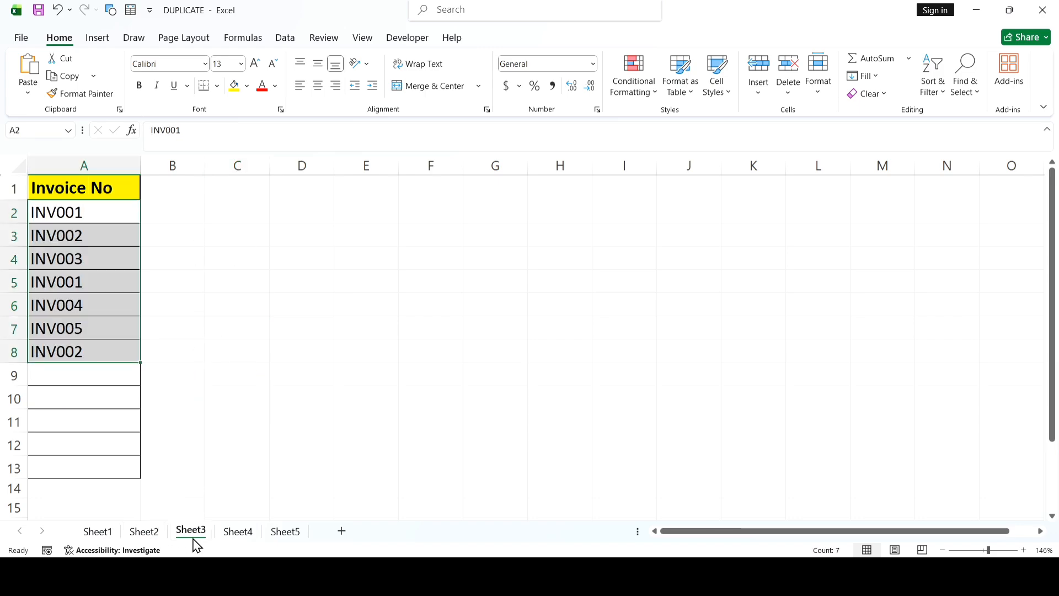
left_click(244, 352)
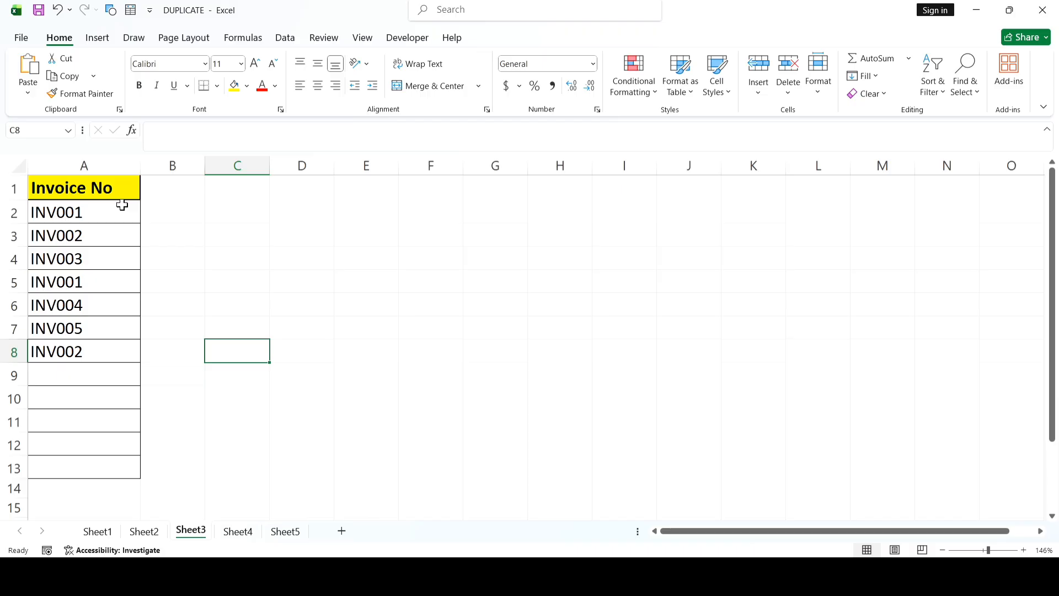
left_click_drag(121, 205, 85, 355)
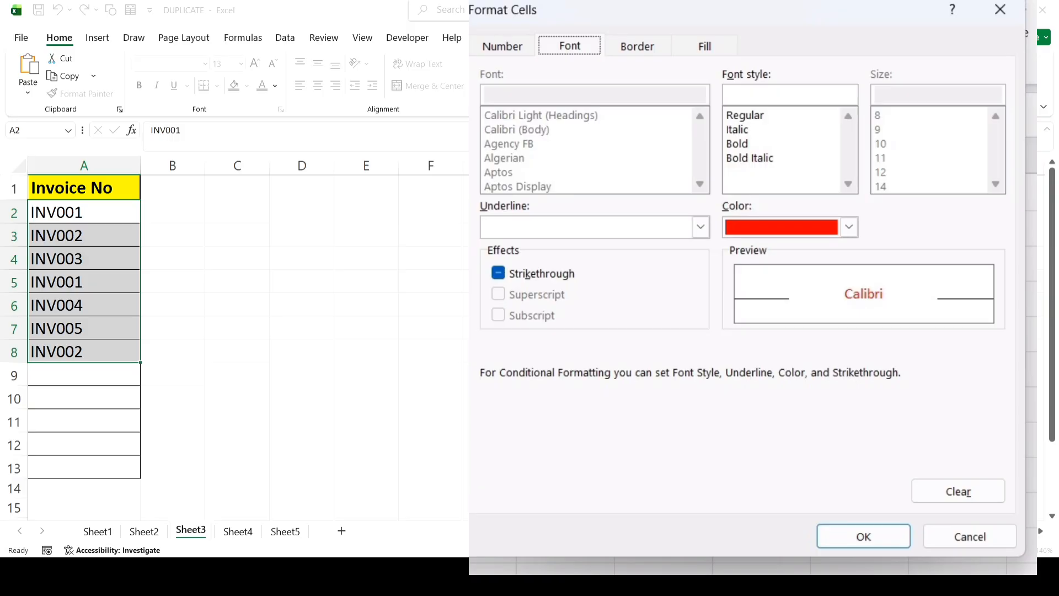
key("Return")
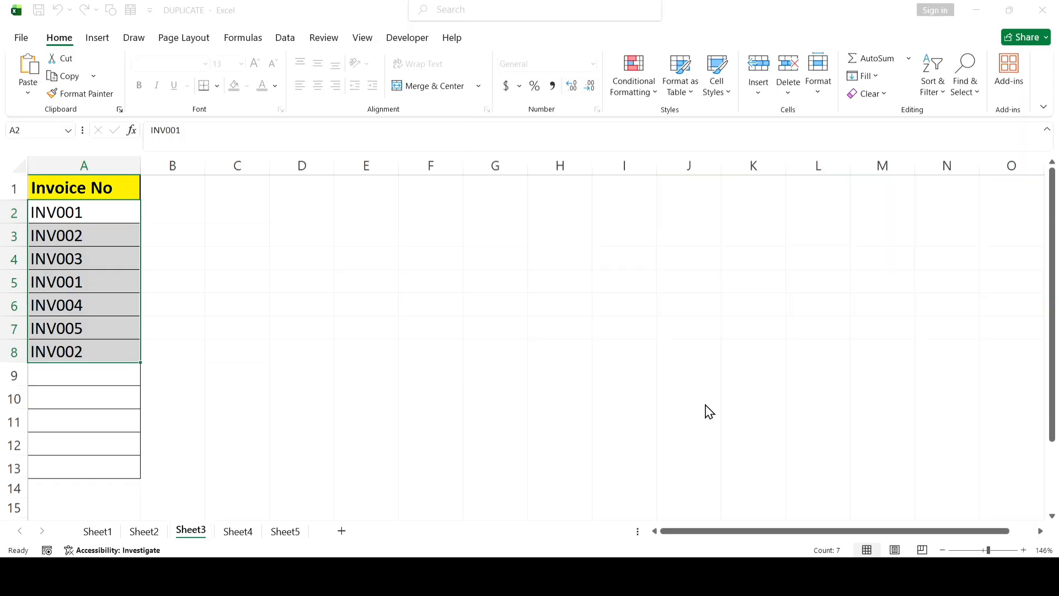
key("Return")
left_click(439, 280)
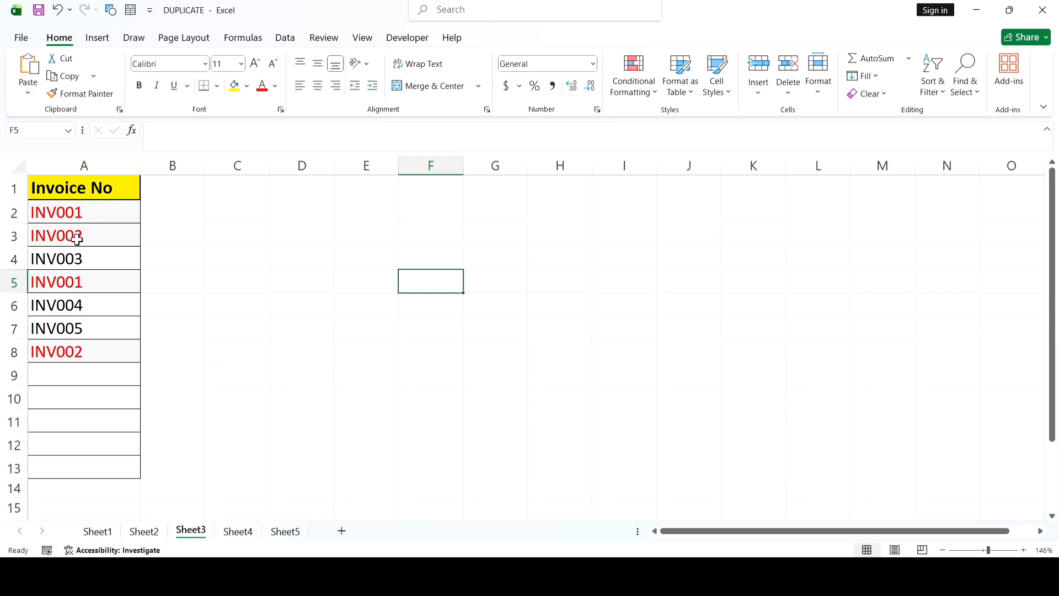
Step: Compare the red-marked invoice numbers in column A to see which entries repeat
left_click(54, 212)
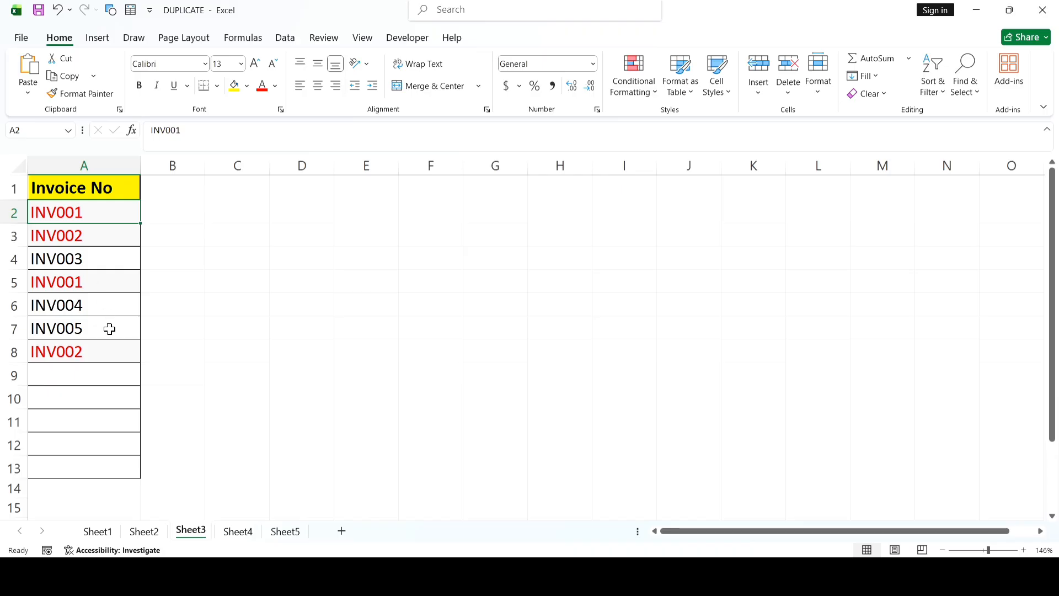
left_click(82, 287)
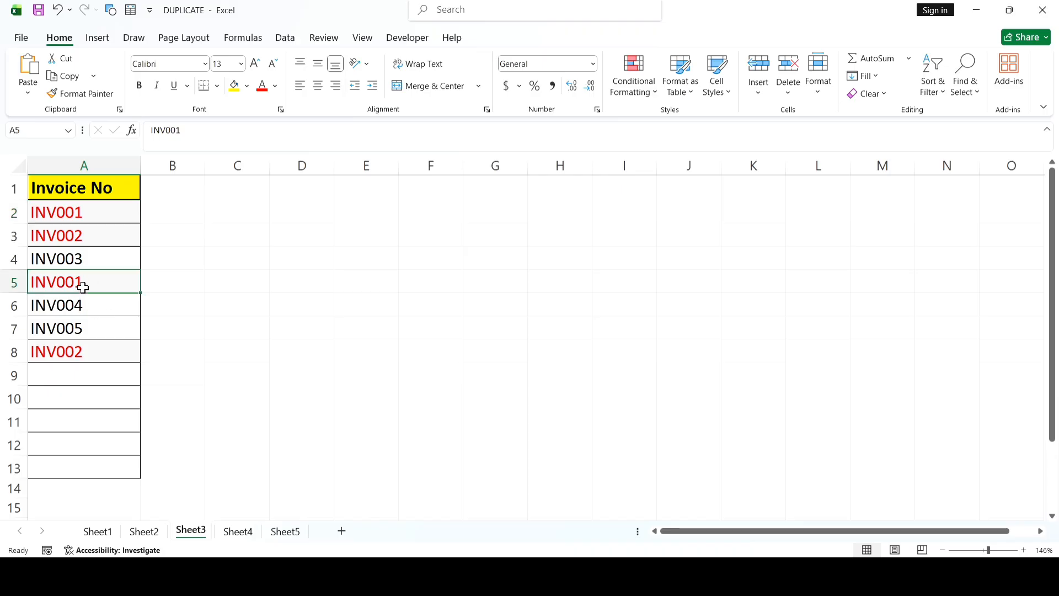
left_click(82, 238)
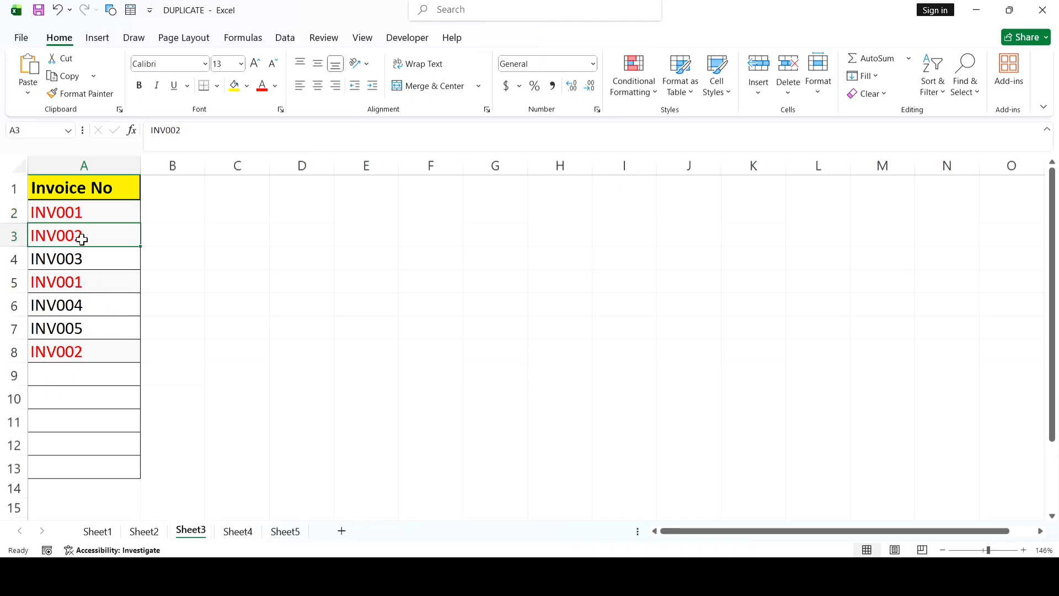
left_click(102, 351)
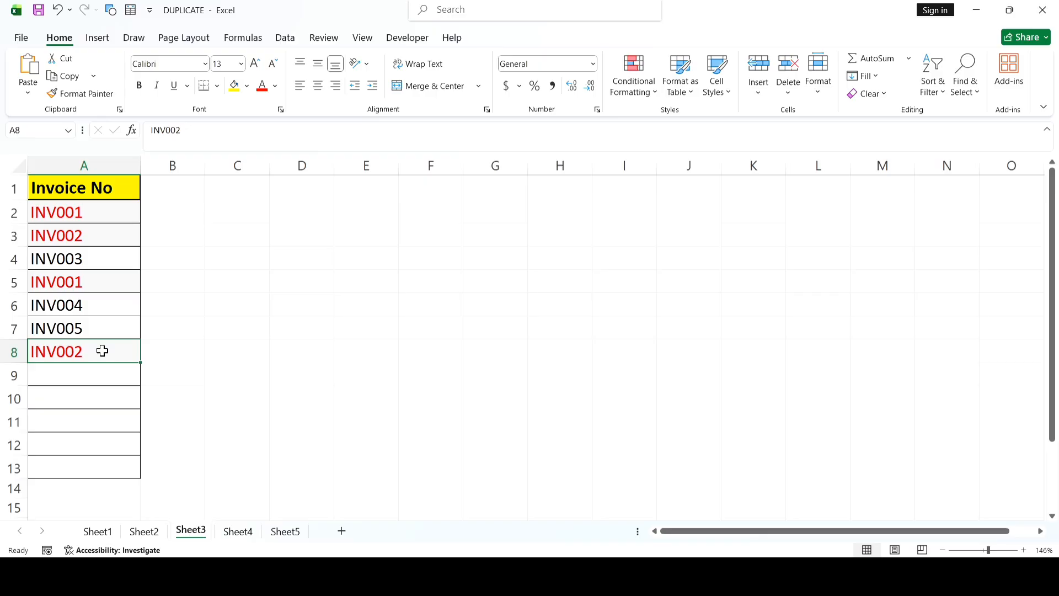
left_click(163, 214)
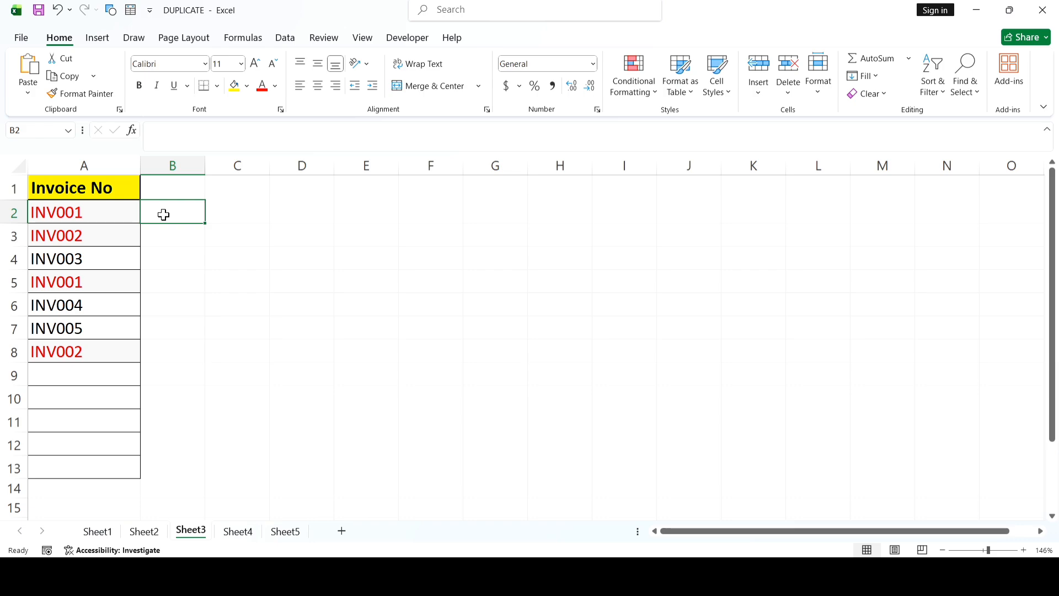
left_click(172, 191)
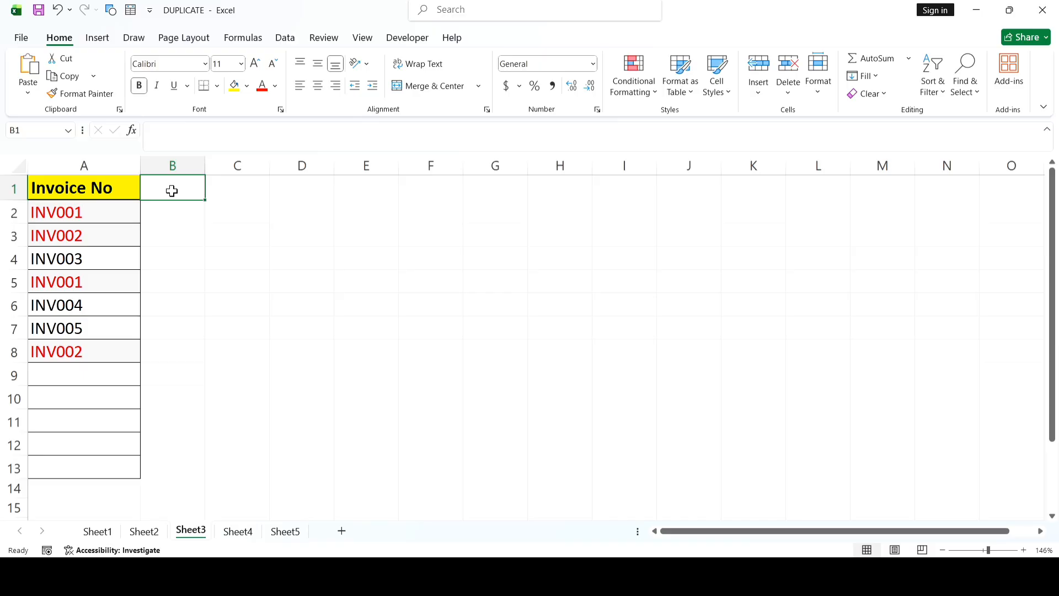
Step: Open Sheet4 and examine the First Name and Last Name columns for repeated full names
left_click(244, 535)
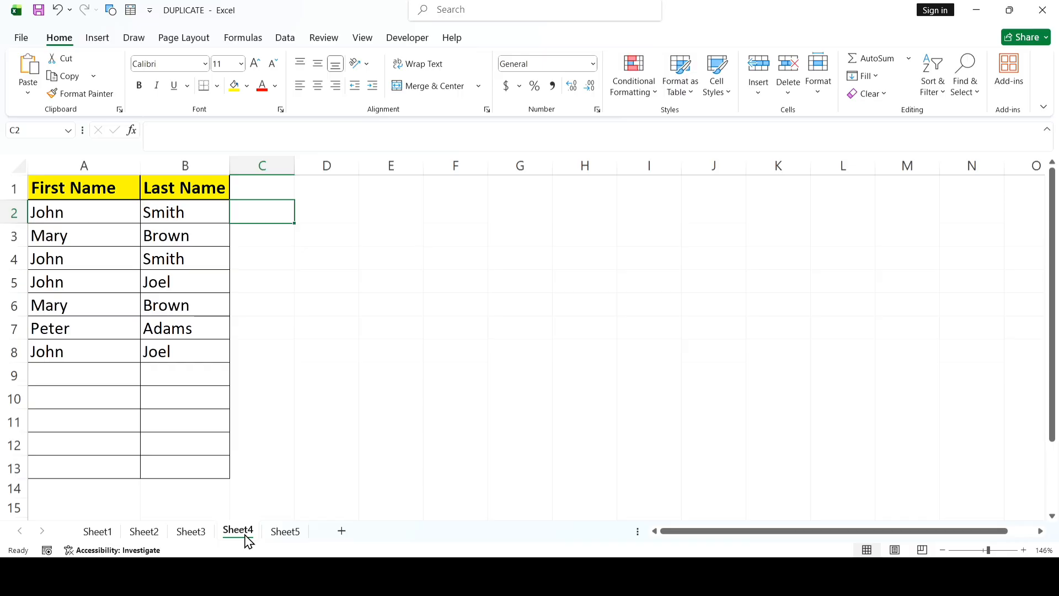
left_click(75, 181)
left_click(162, 190)
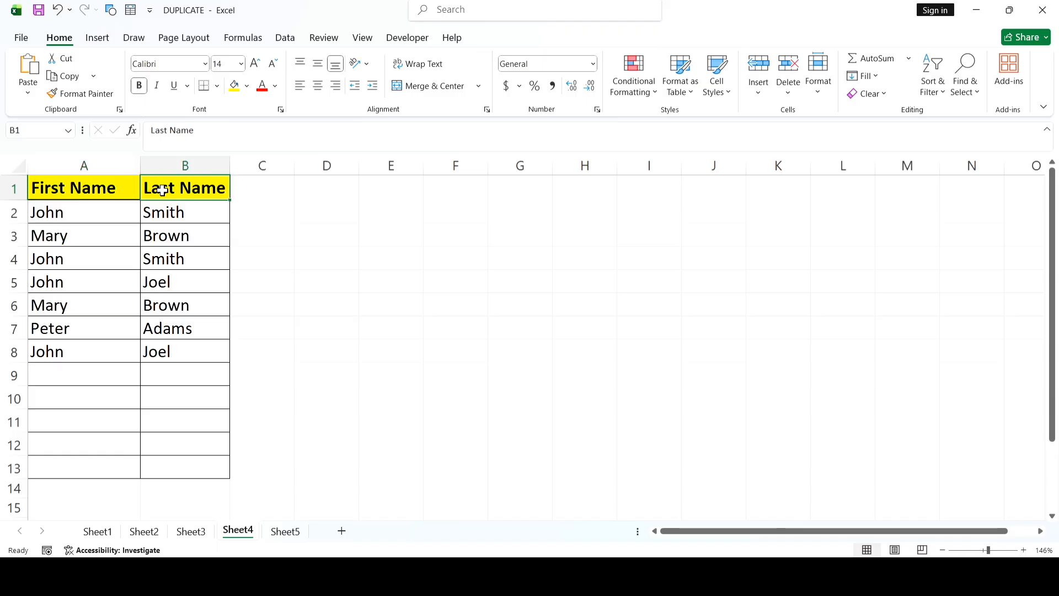
left_click(245, 219)
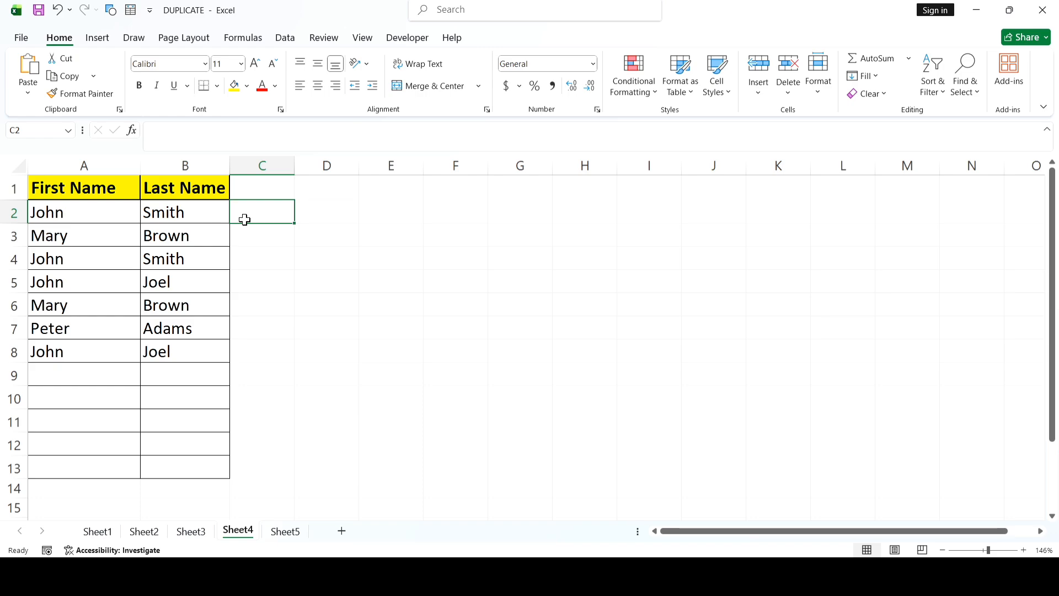
left_click(51, 207)
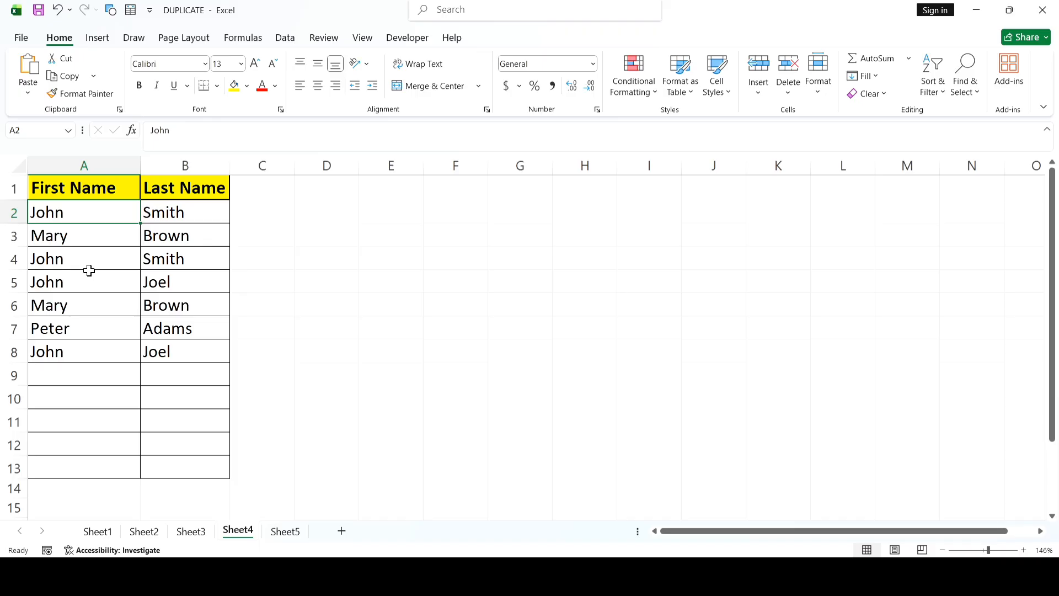
left_click(61, 281)
left_click(152, 278)
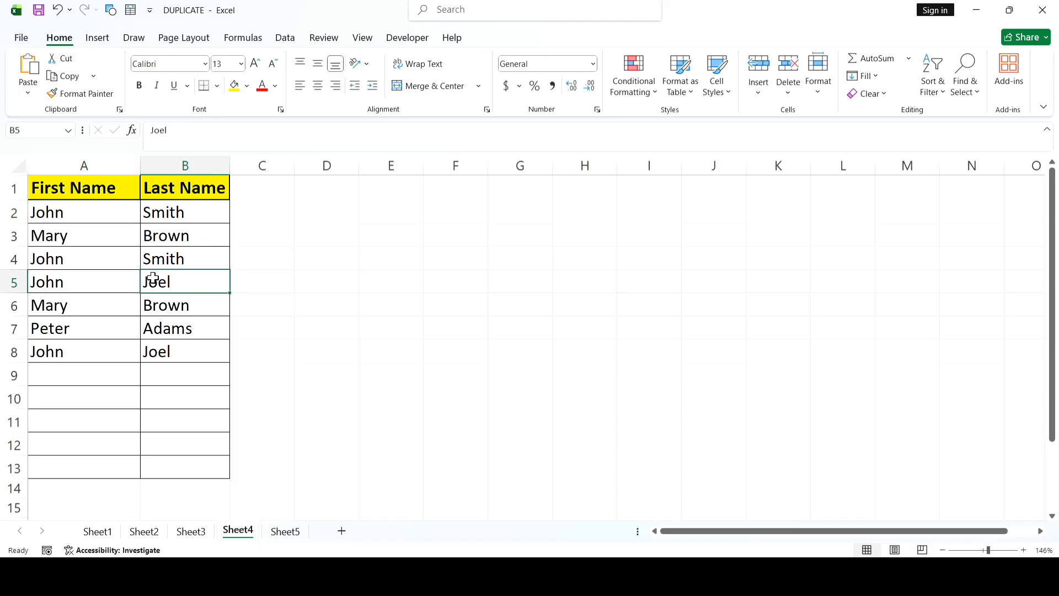
left_click(97, 284)
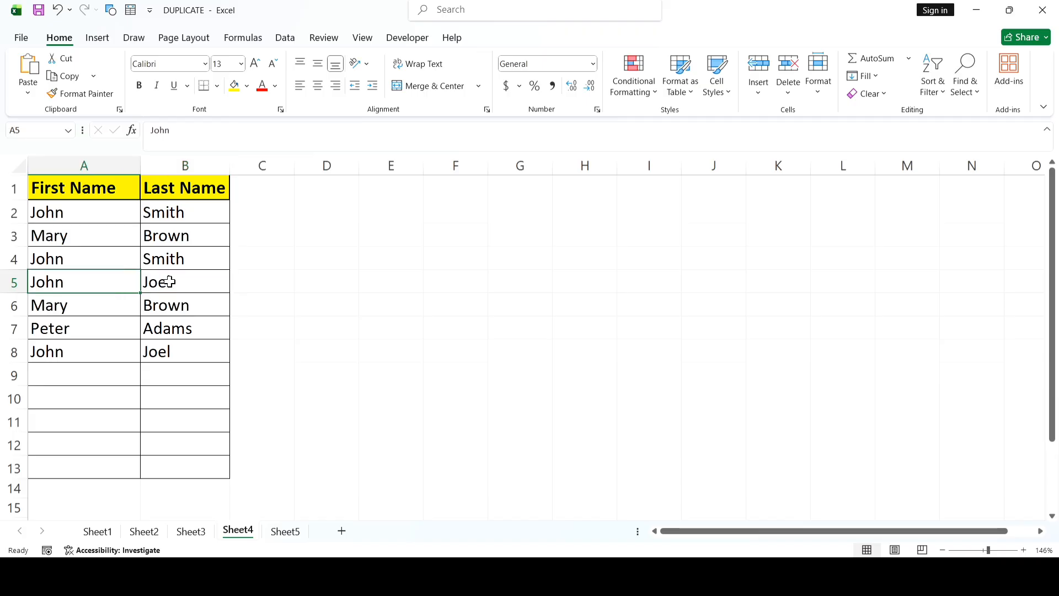
Step: Enter the formula =COUNTIFS(A:A,A2,B:B,B2) in cell C2 to count matching first and last name pairs
left_click(249, 208)
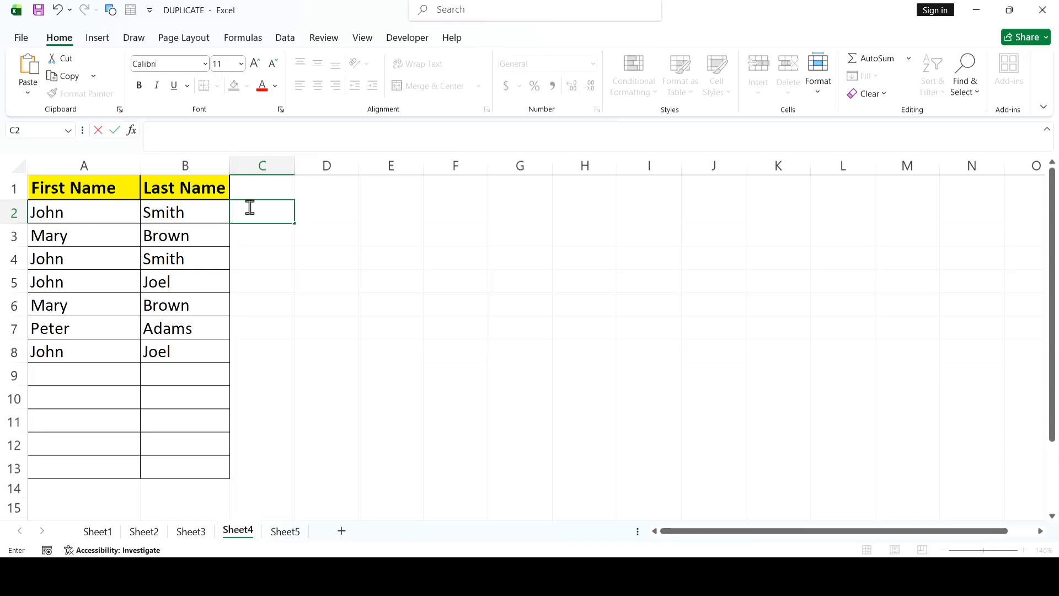
type("=CO")
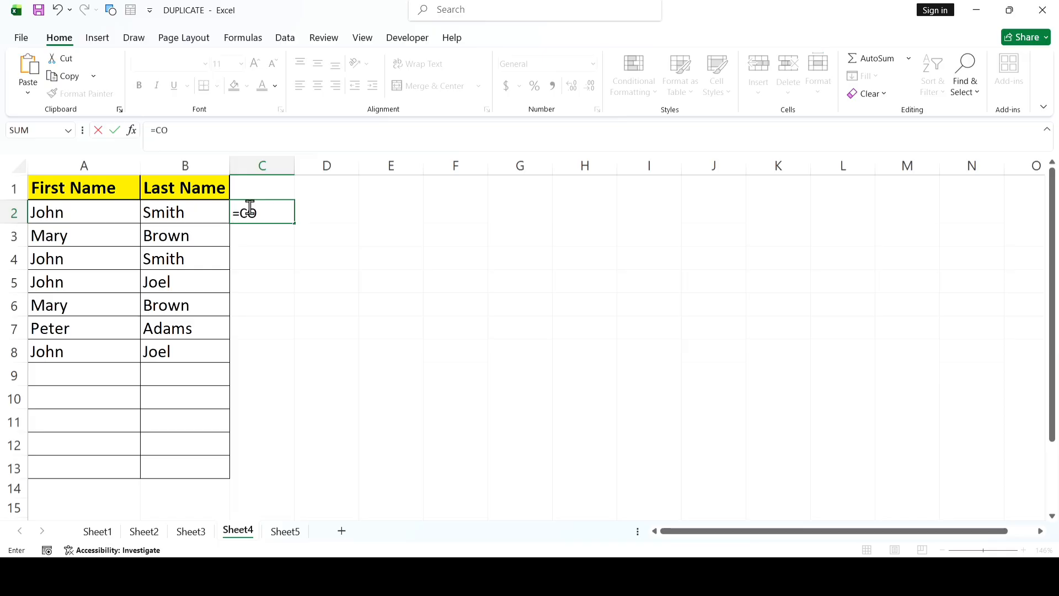
type("UNTIF")
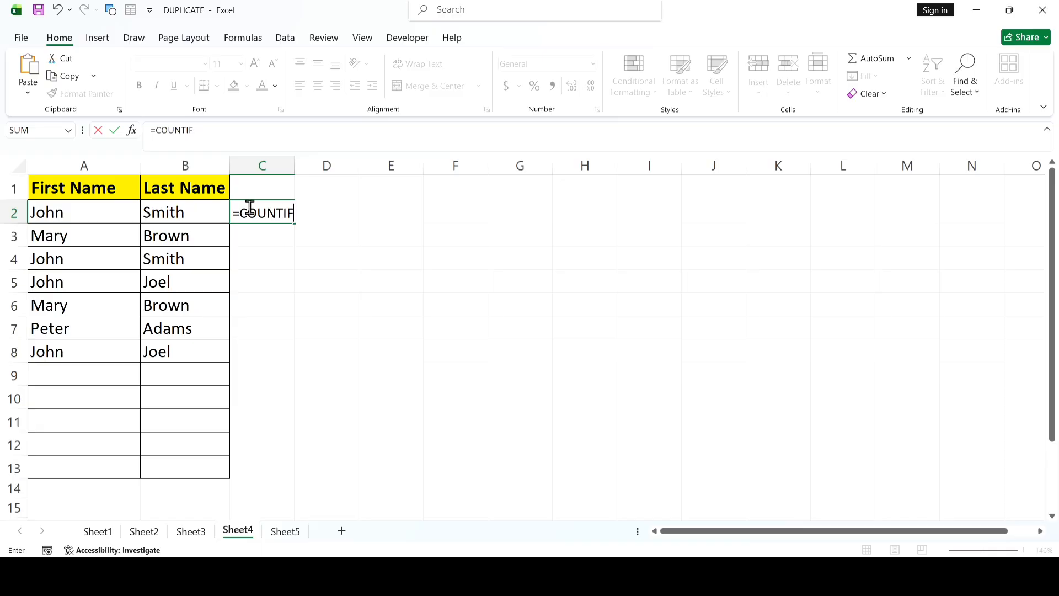
type("S(A:A")
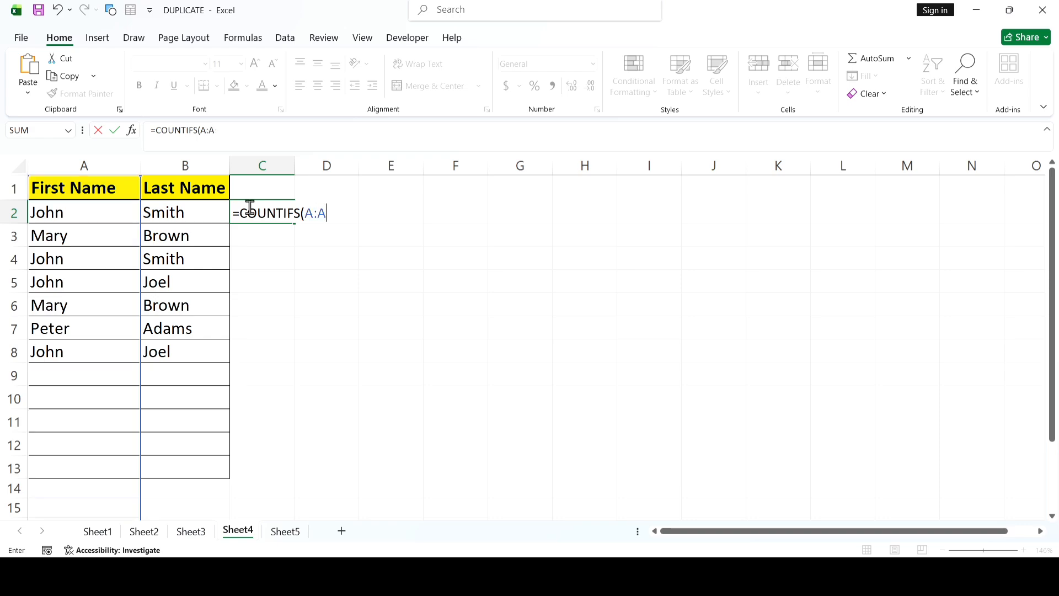
type(",")
left_click(81, 212)
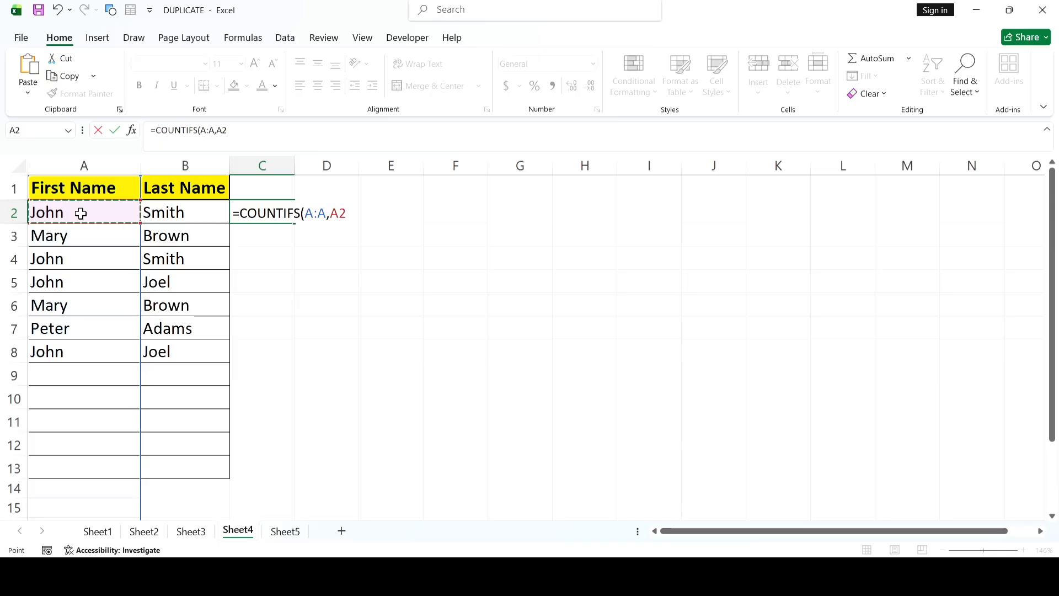
type(",B:B")
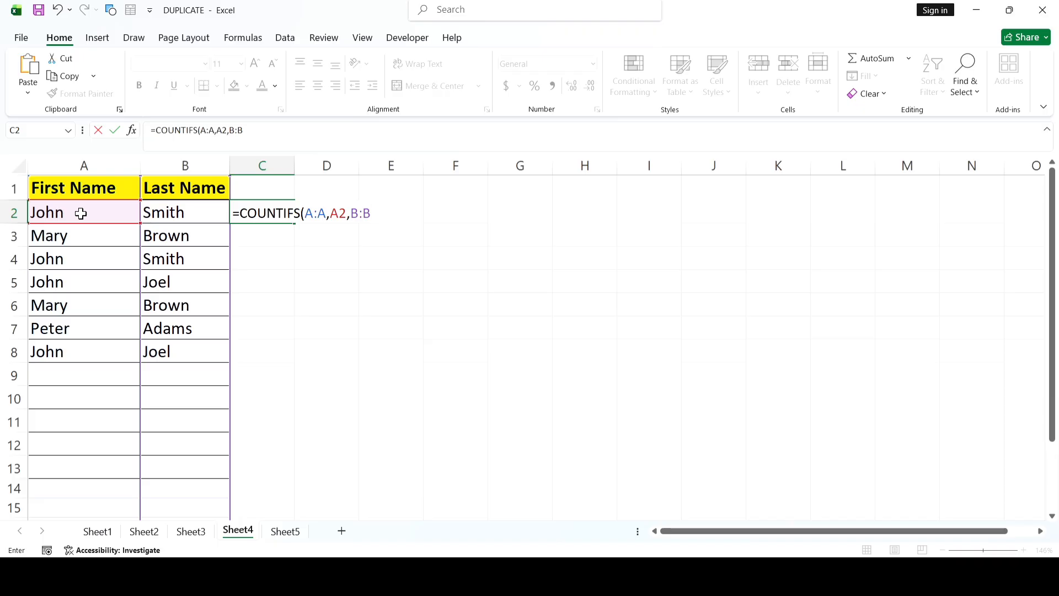
type(",")
left_click(194, 215)
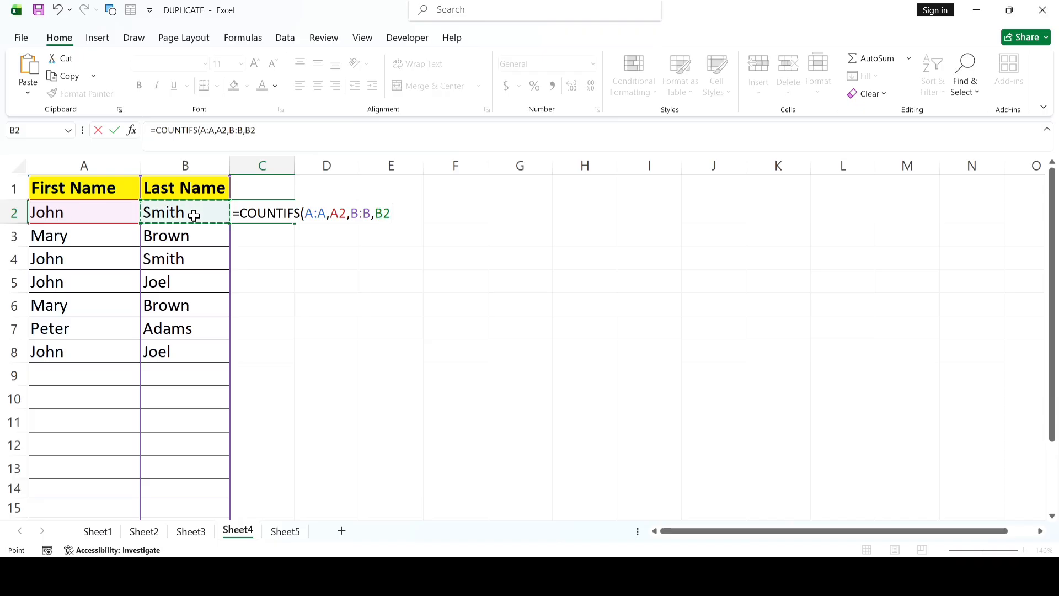
type(")")
key("Return")
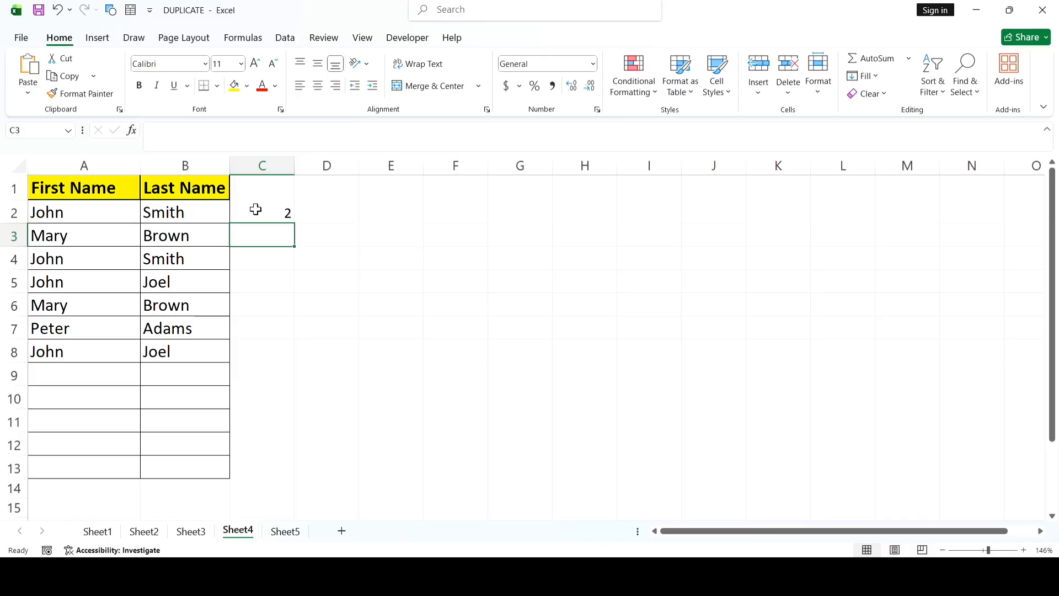
Step: Fill the COUNTIFS formula from C2 down to C8 and check the counts against the name rows
left_click(255, 210)
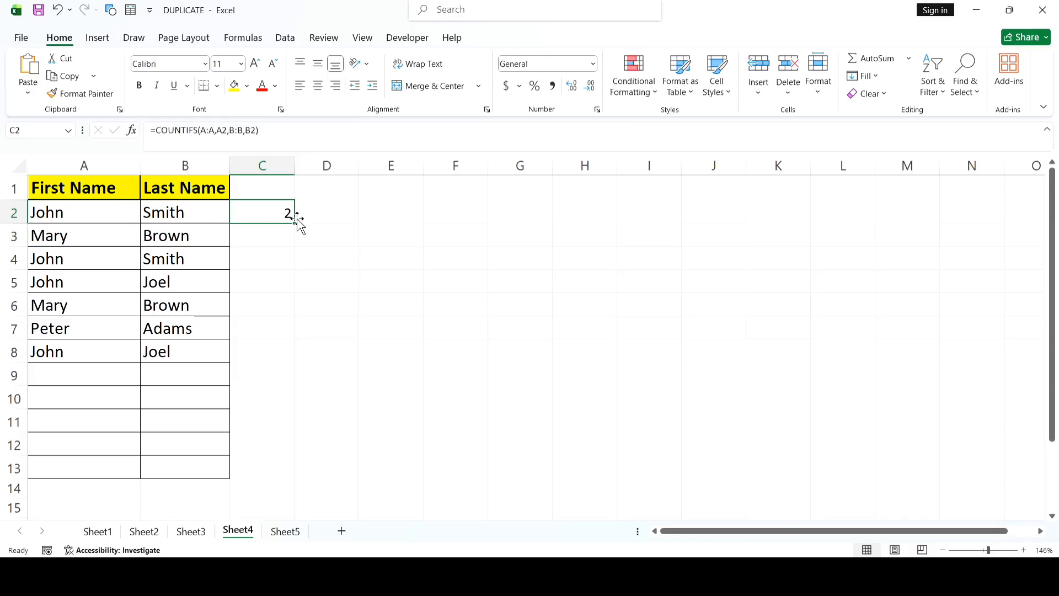
left_click_drag(297, 220, 284, 359)
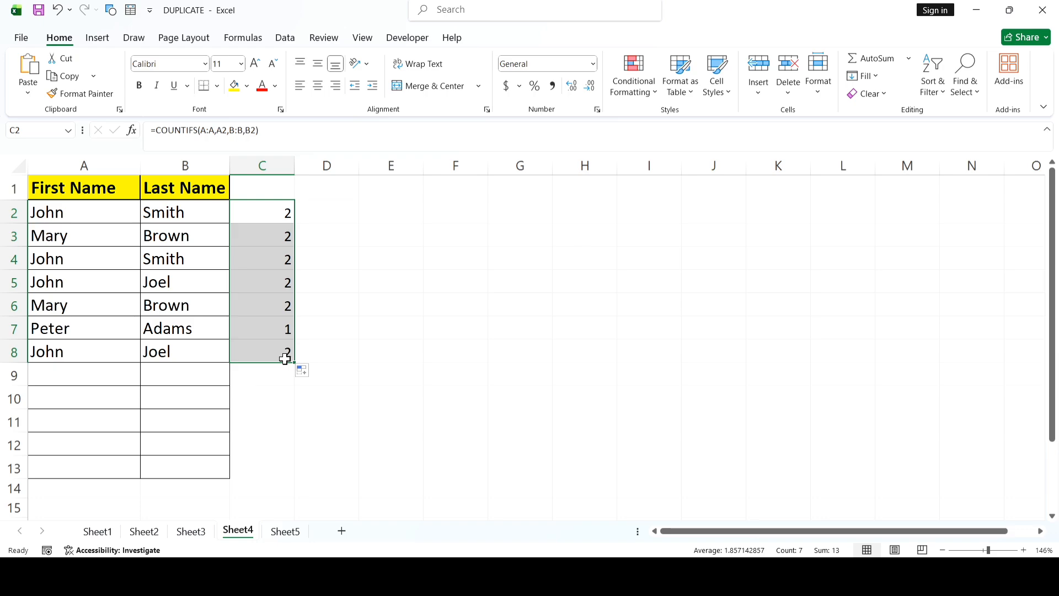
left_click(200, 212)
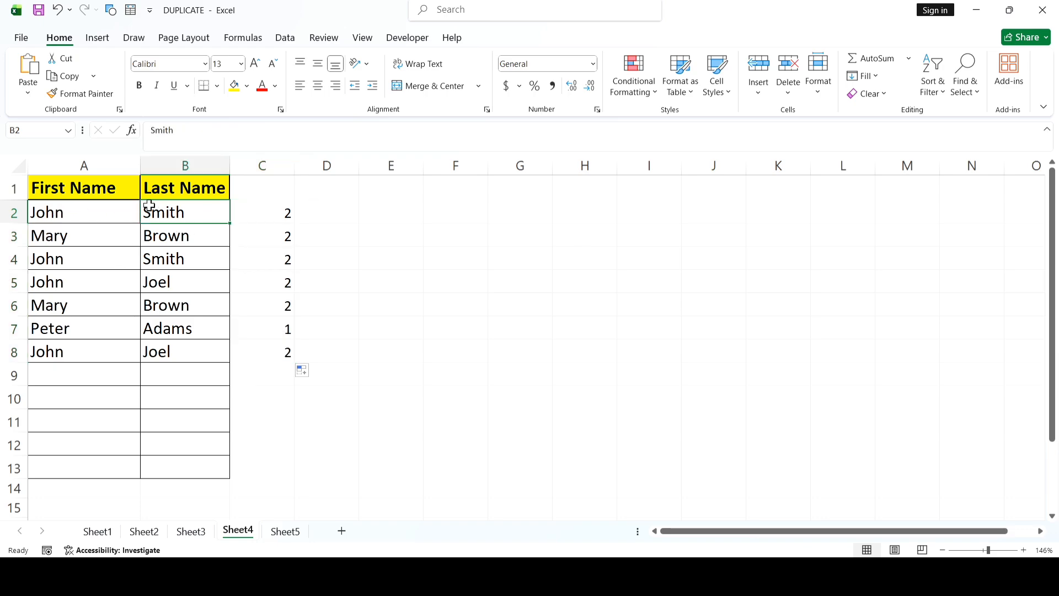
left_click(157, 260)
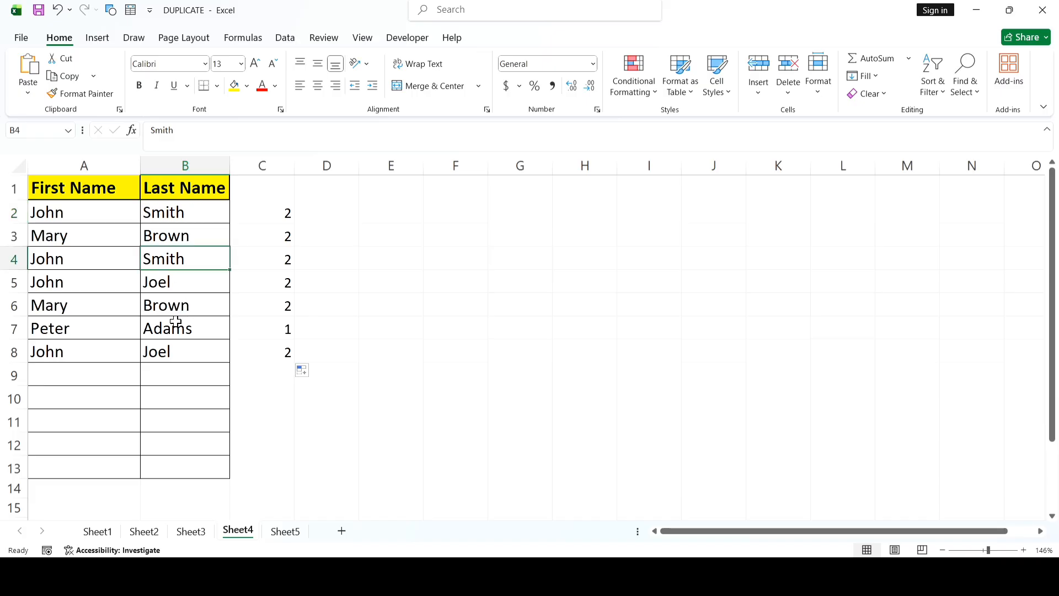
left_click(8, 330)
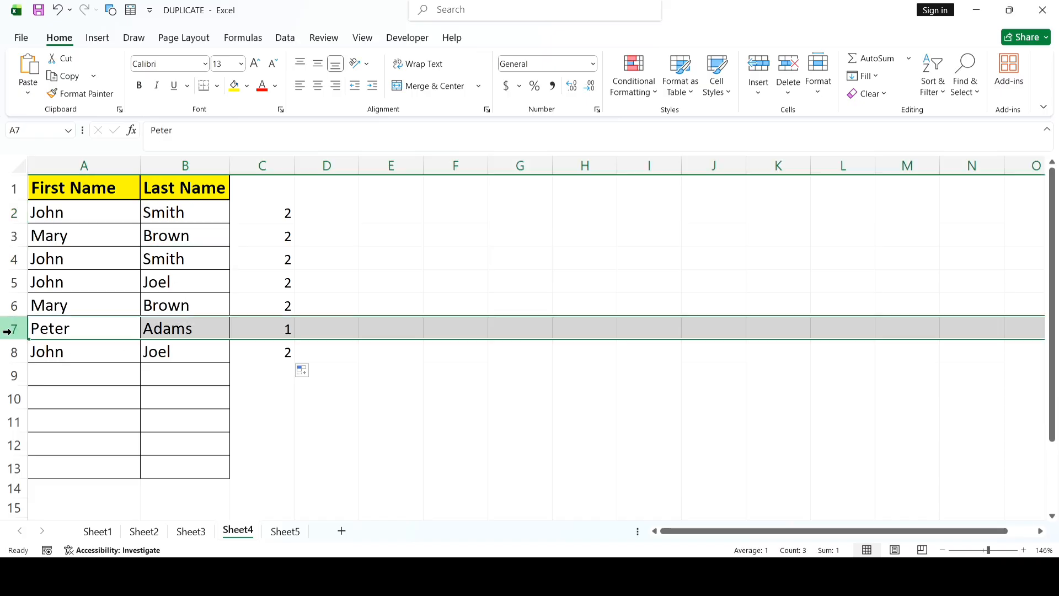
left_click(276, 327)
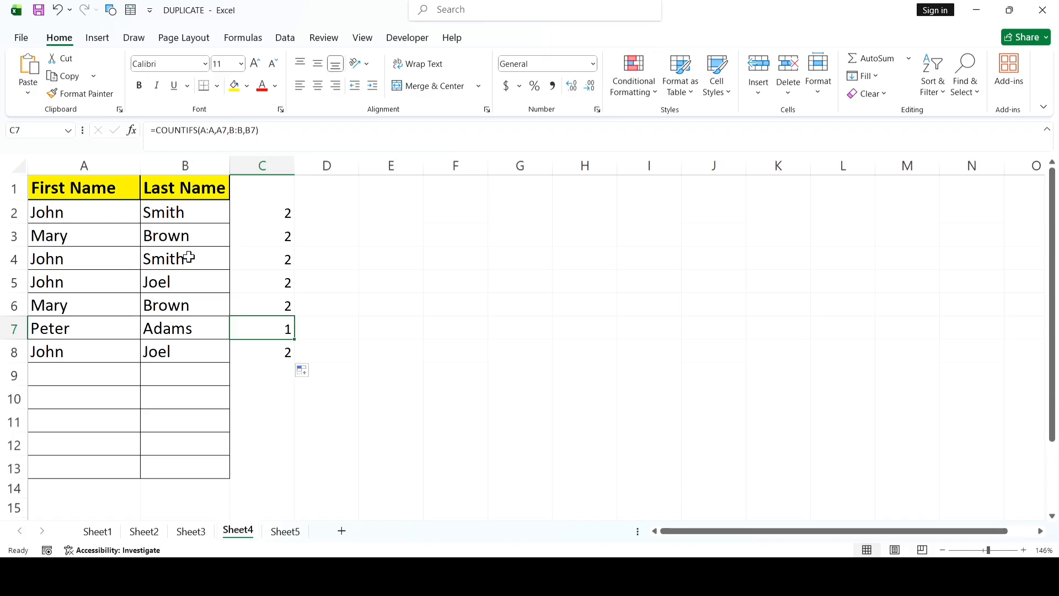
left_click(391, 244)
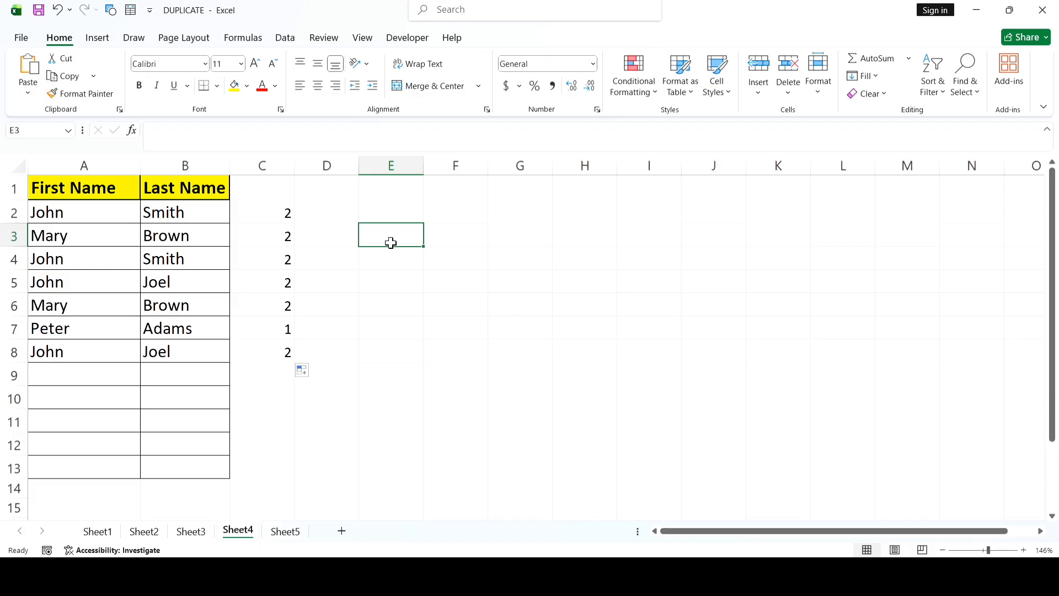
Step: On Sheet5, remove the duplicate email addresses from A2:A7 using the Email column
left_click(294, 535)
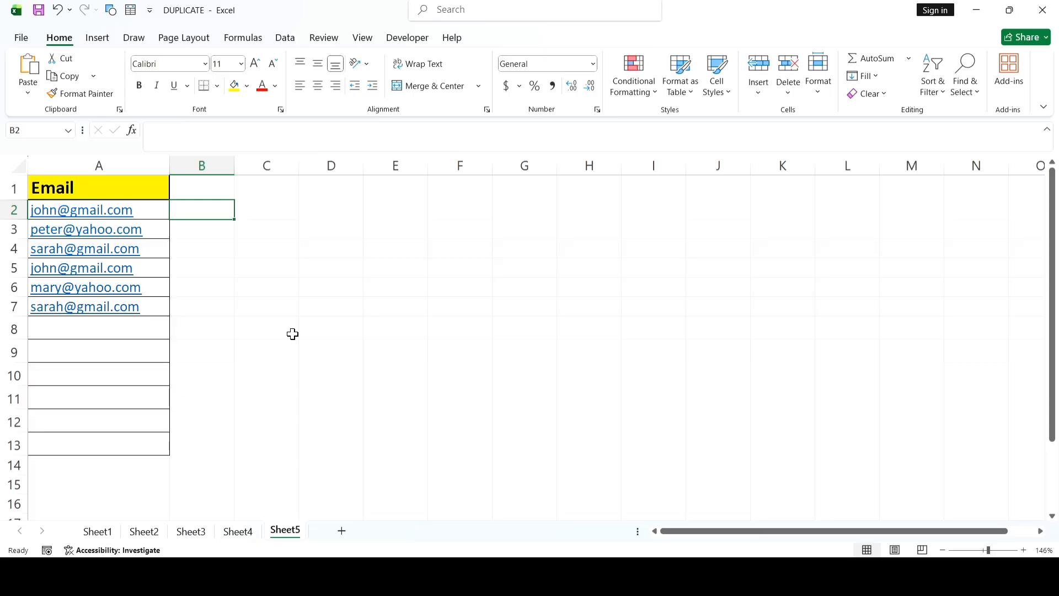
left_click_drag(138, 210, 147, 305)
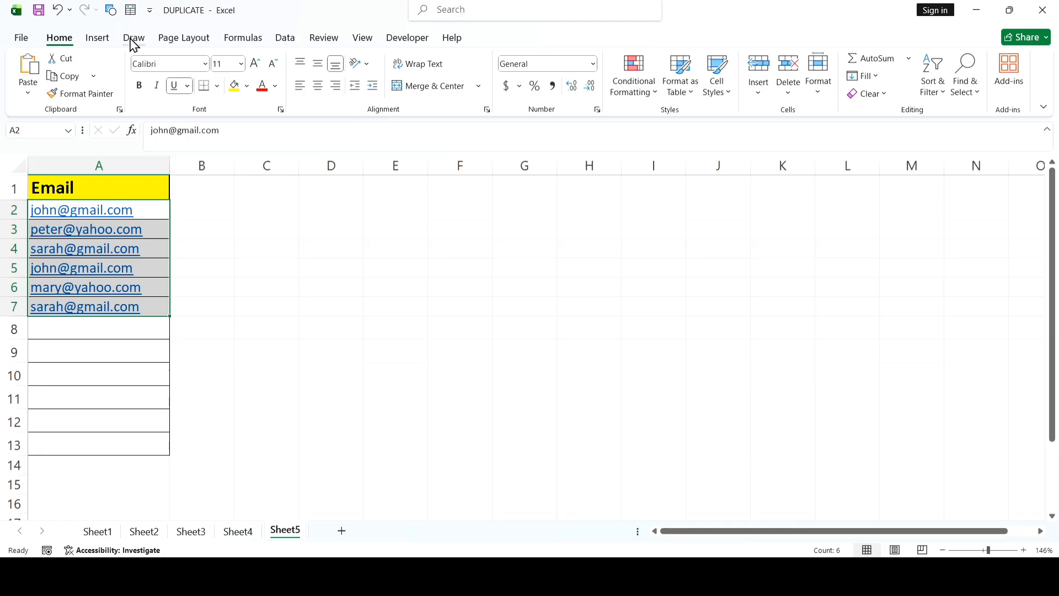
left_click(285, 39)
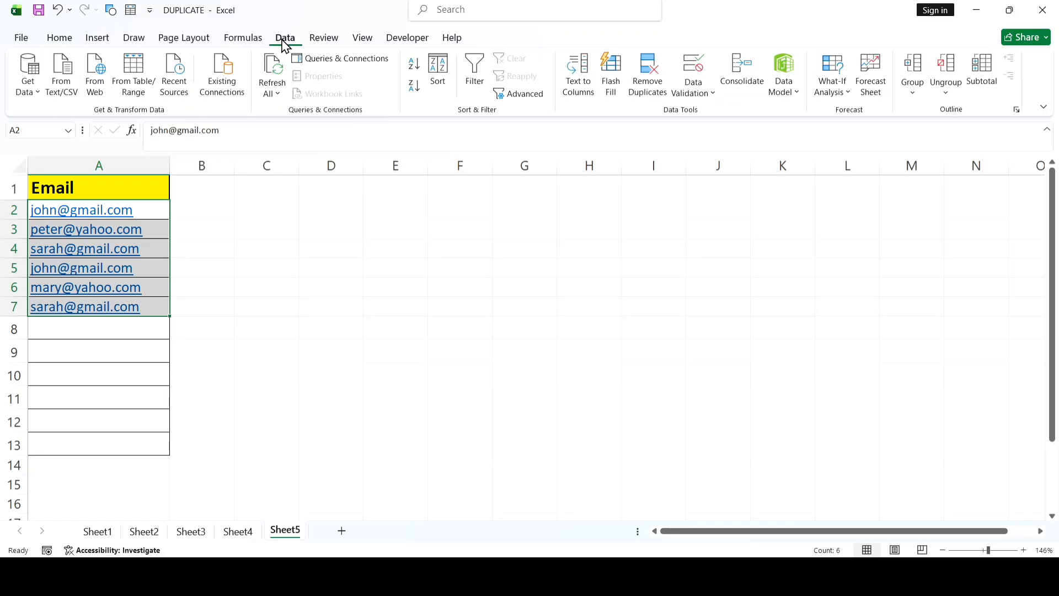
left_click(646, 88)
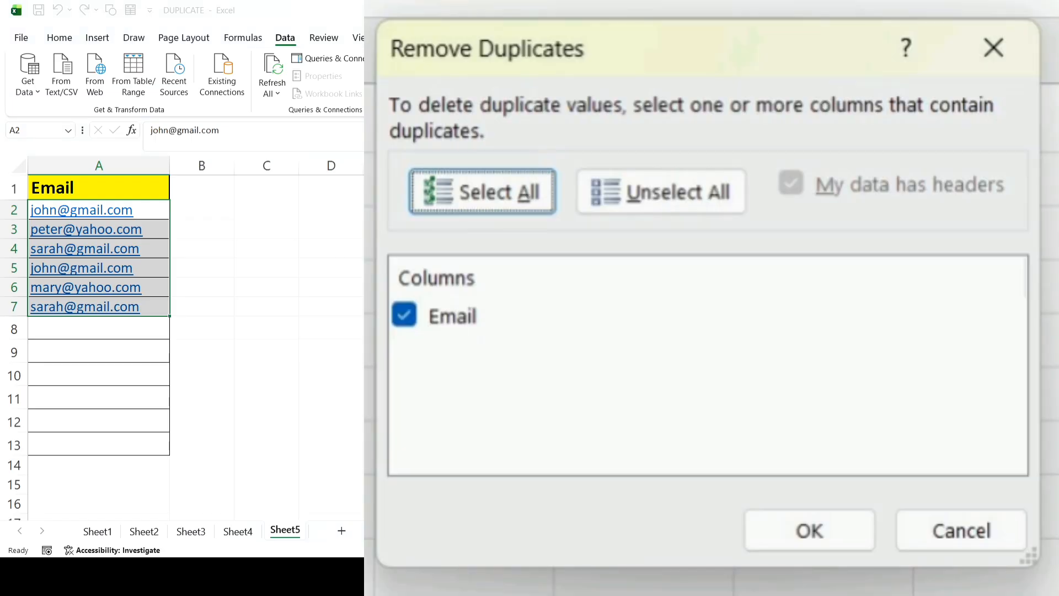
left_click(685, 355)
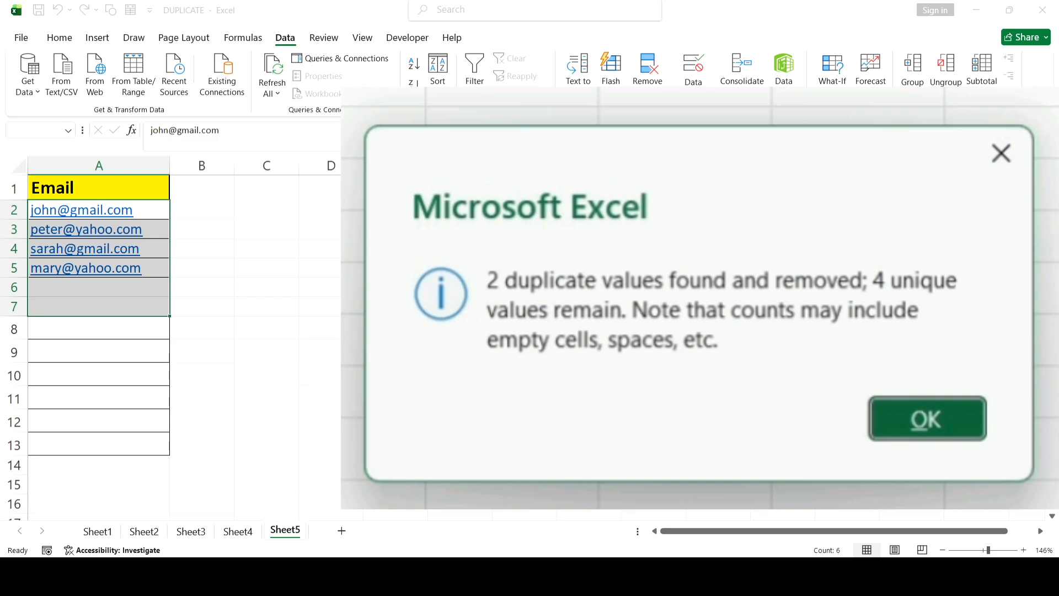
left_click(614, 310)
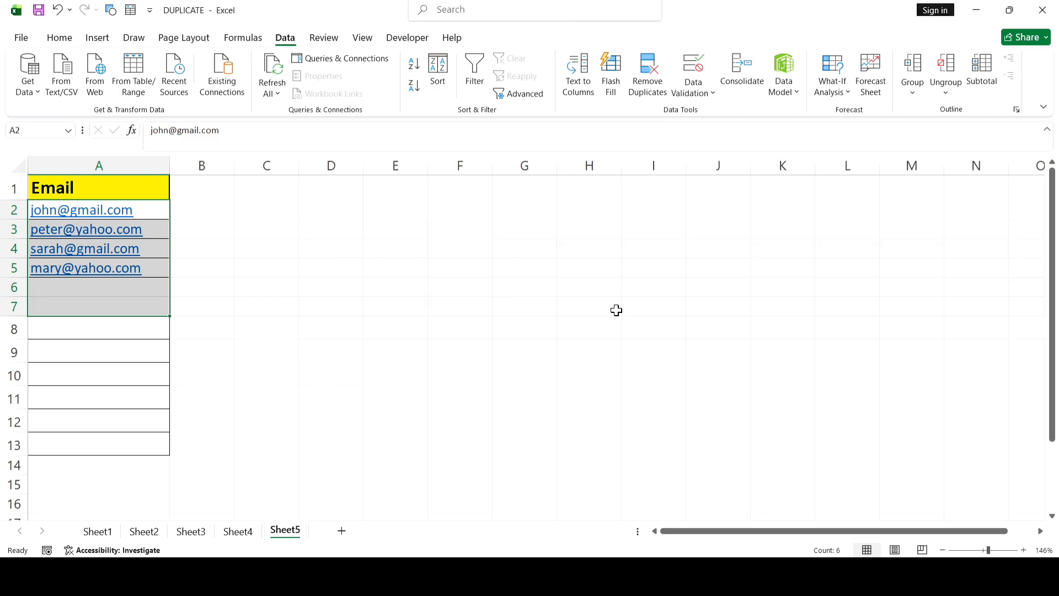
left_click(261, 289)
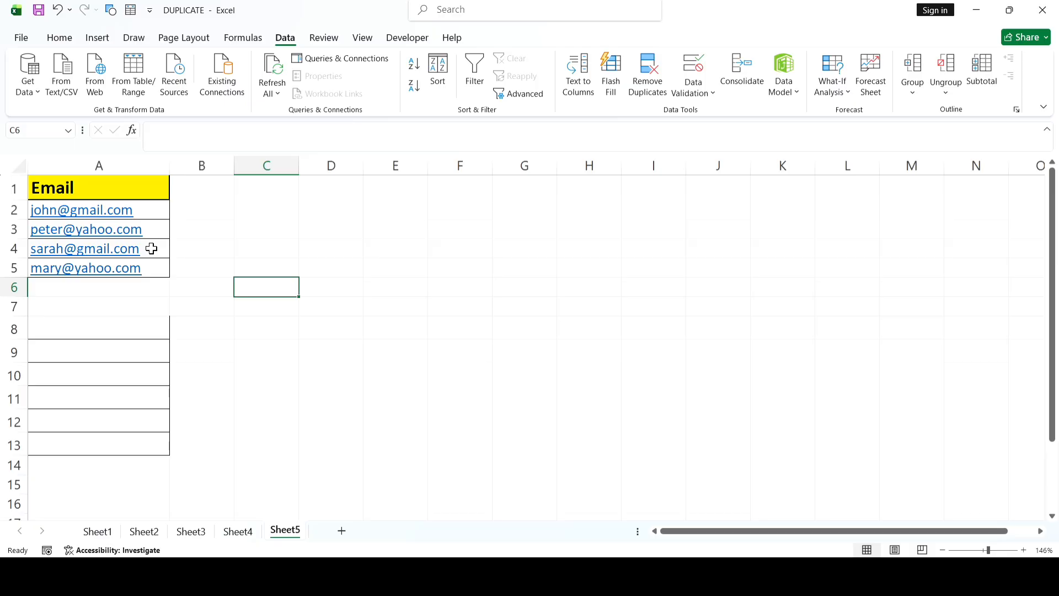
left_click(200, 204)
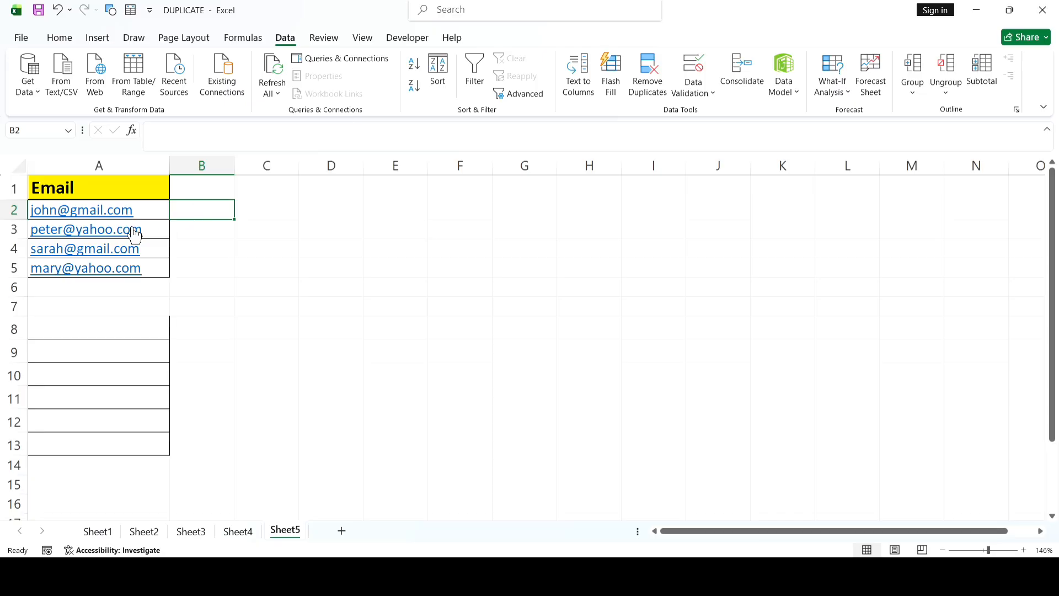
Step: On Sheet1, add a filter to the header row and filter the EMPLOYEE ID column by color to show only the pink-highlighted duplicates
left_click(96, 539)
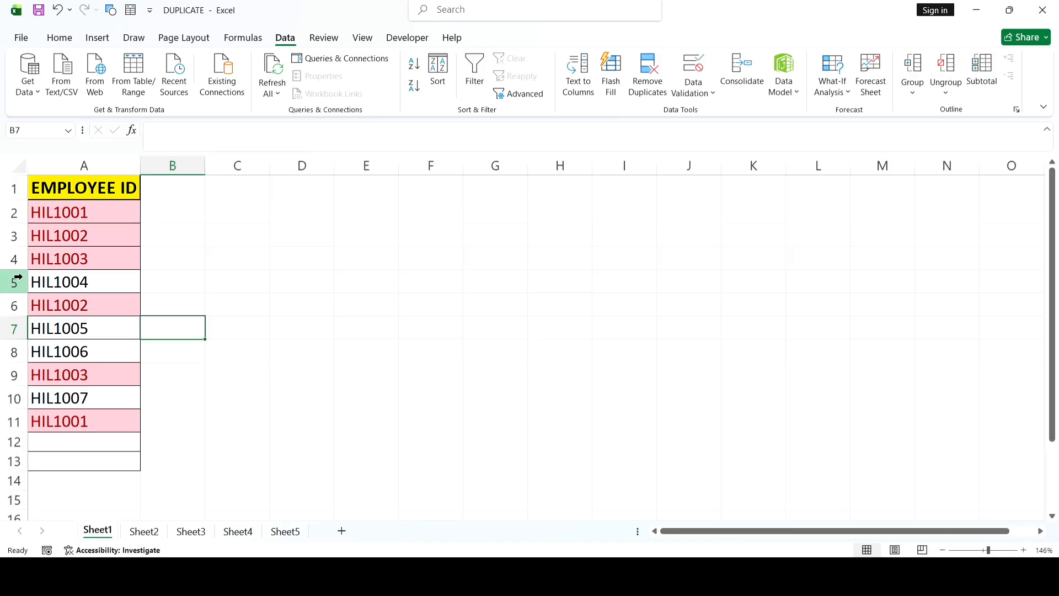
left_click(3, 190)
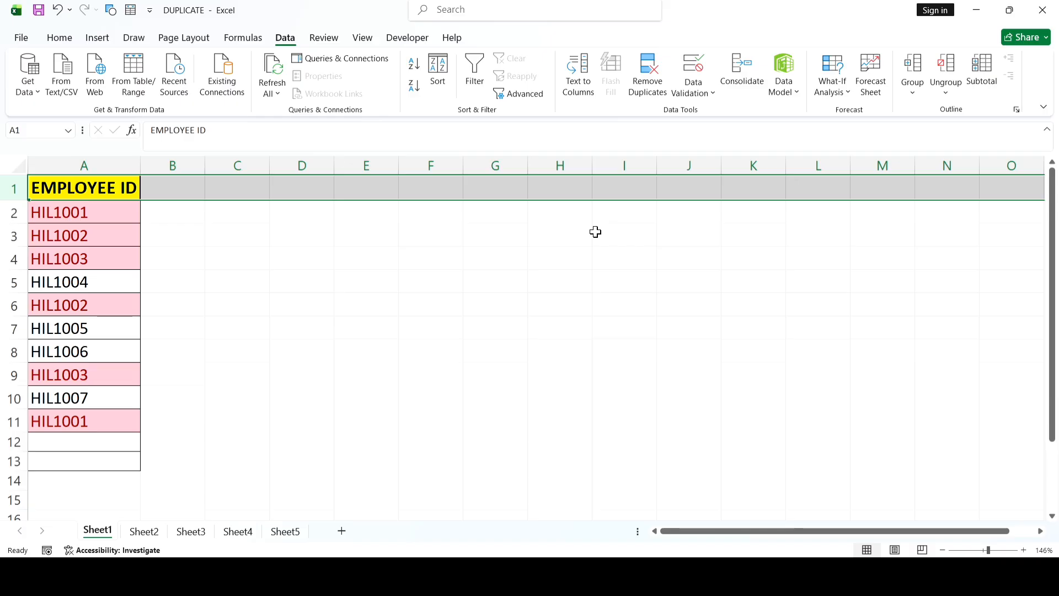
left_click(58, 38)
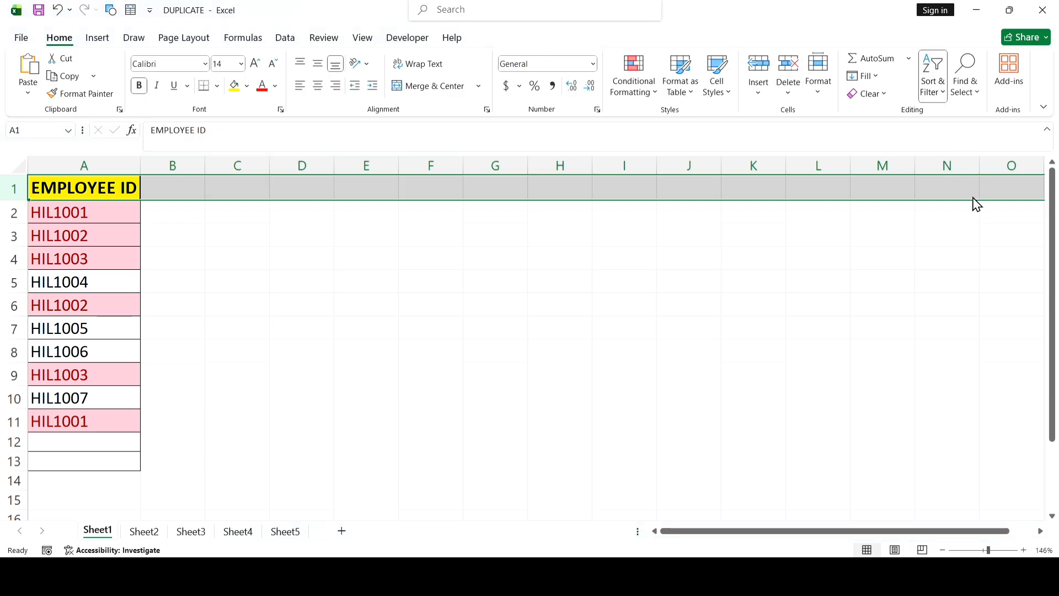
left_click(250, 241)
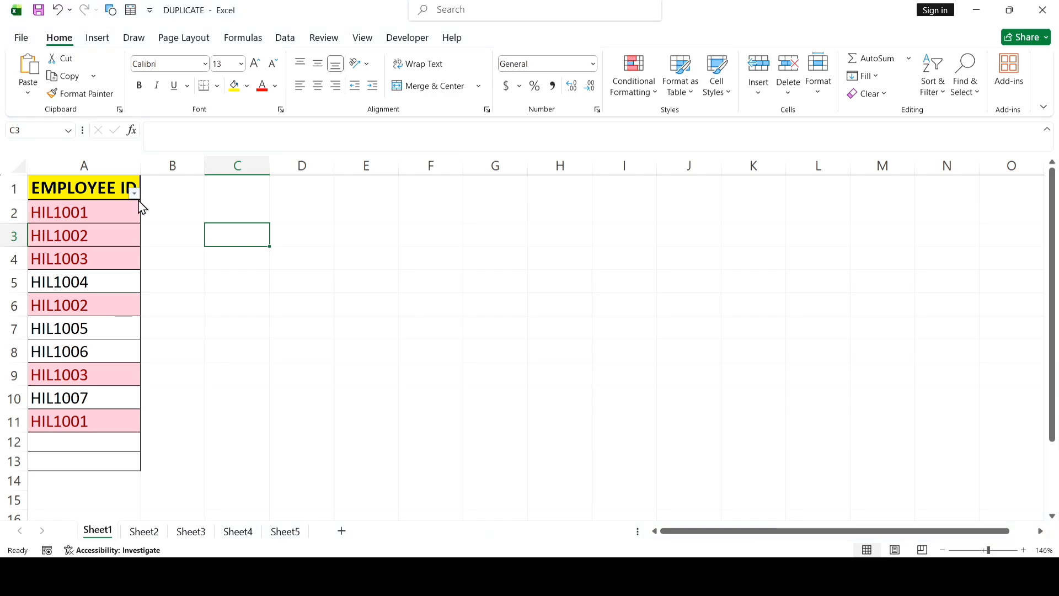
left_click(365, 337)
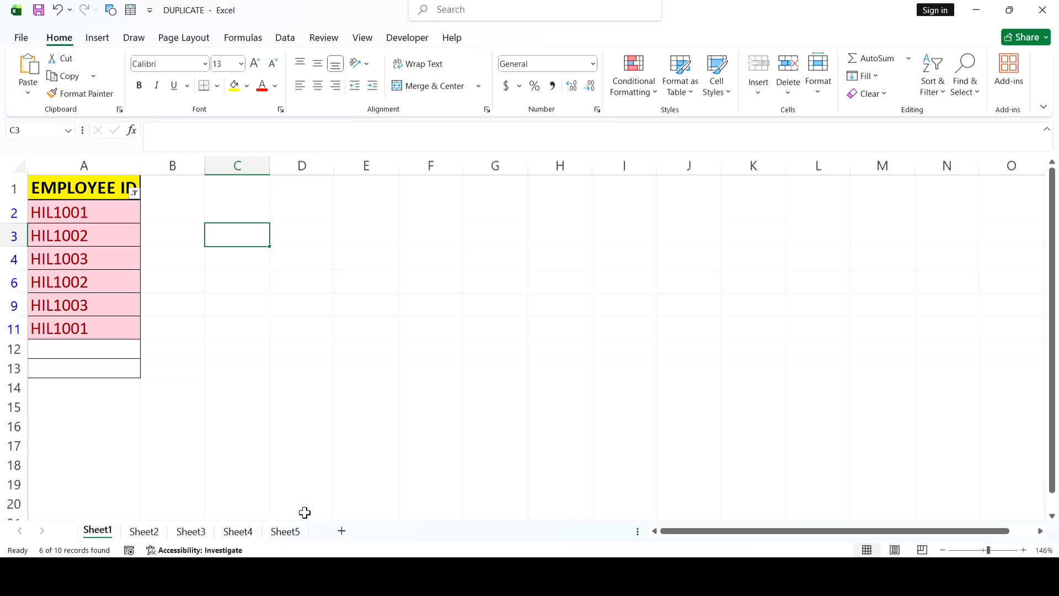
left_click(285, 531)
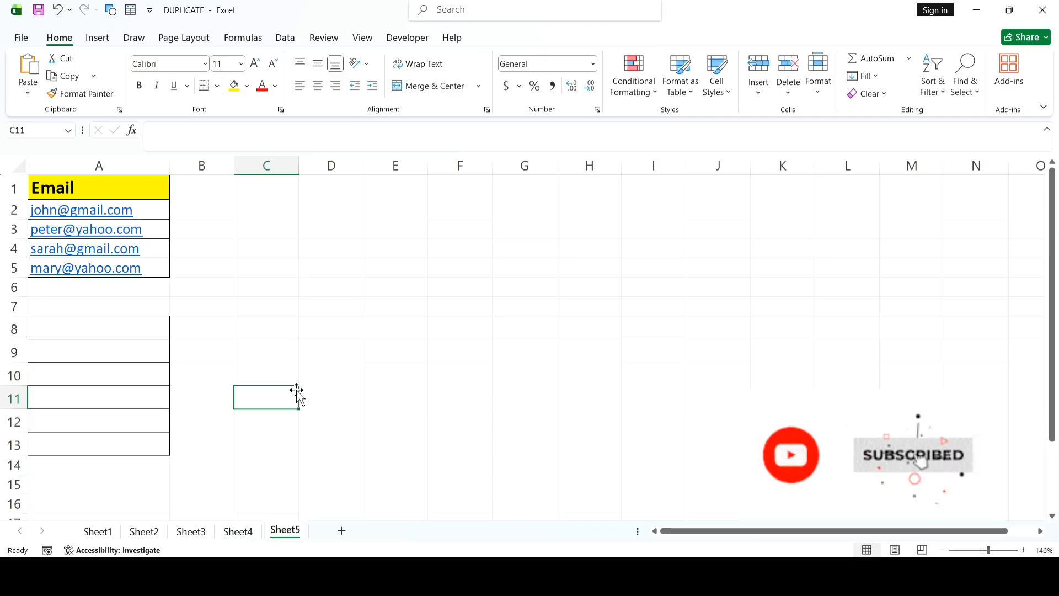
left_click(241, 301)
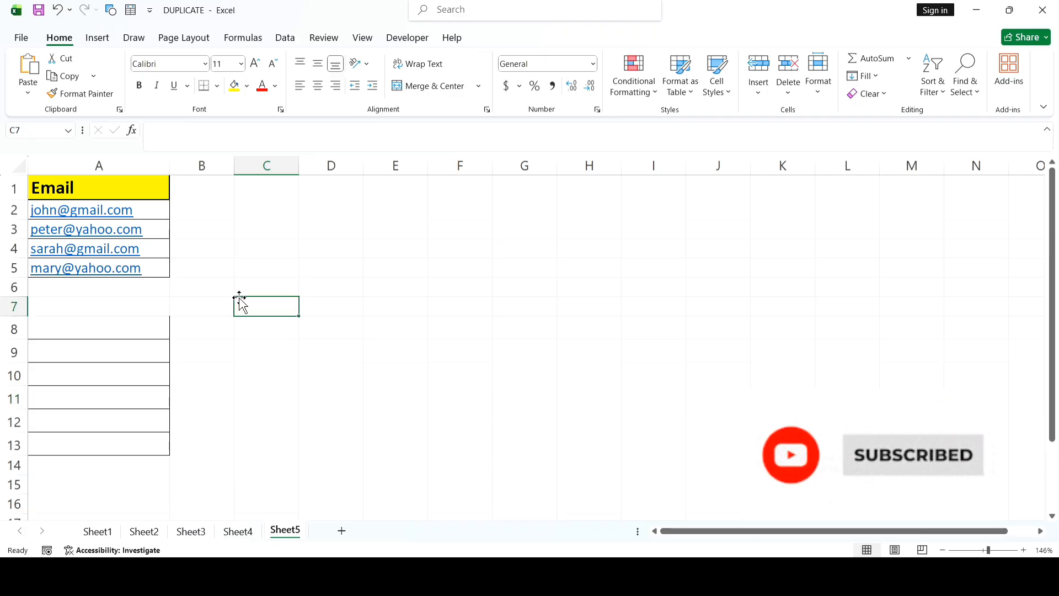